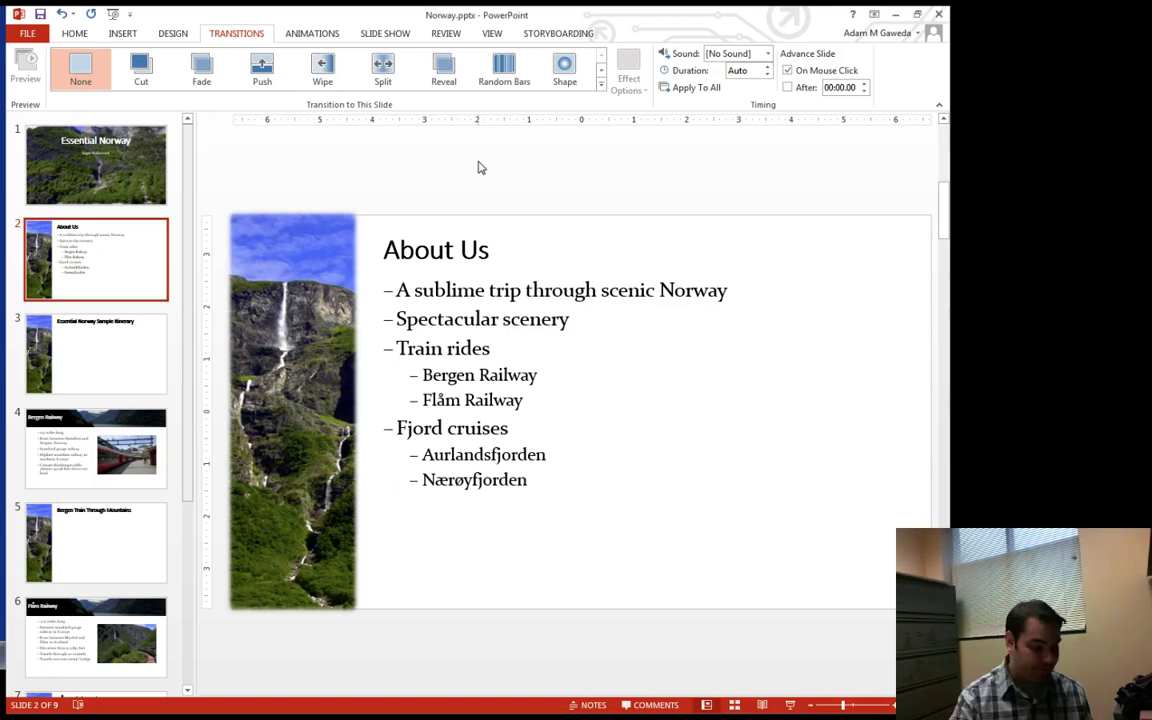
Preview the About Us slide in a slide show, then return to editing.
key(shift+F5)
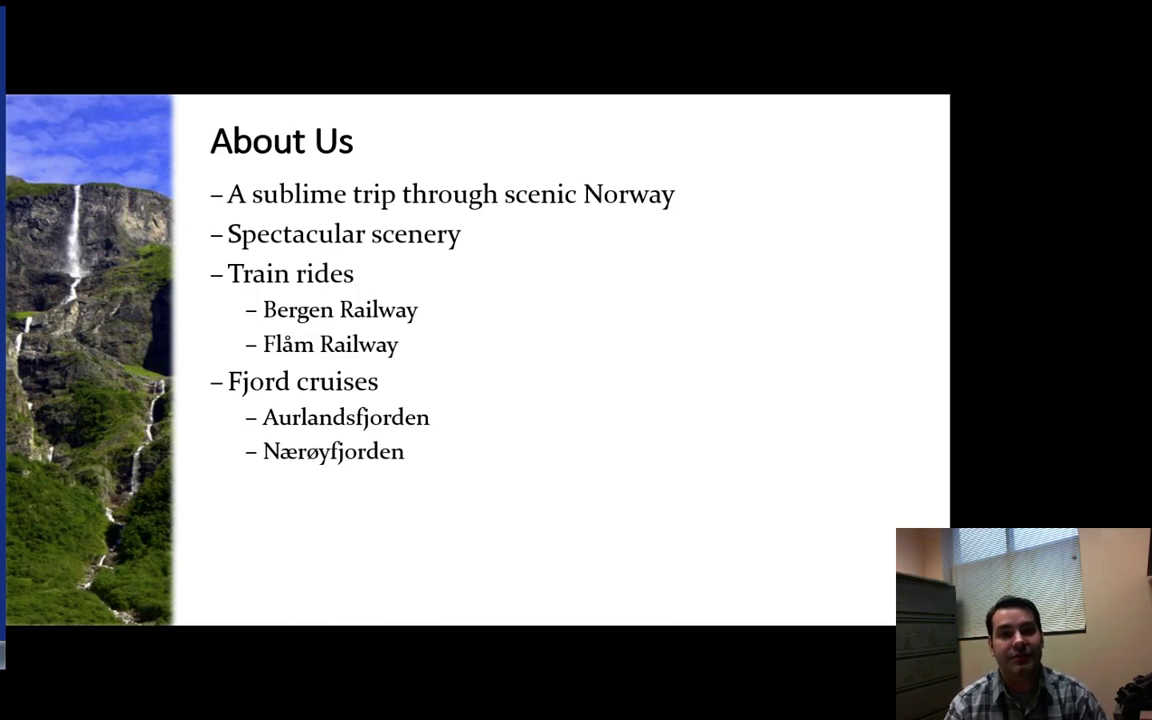
key(Left)
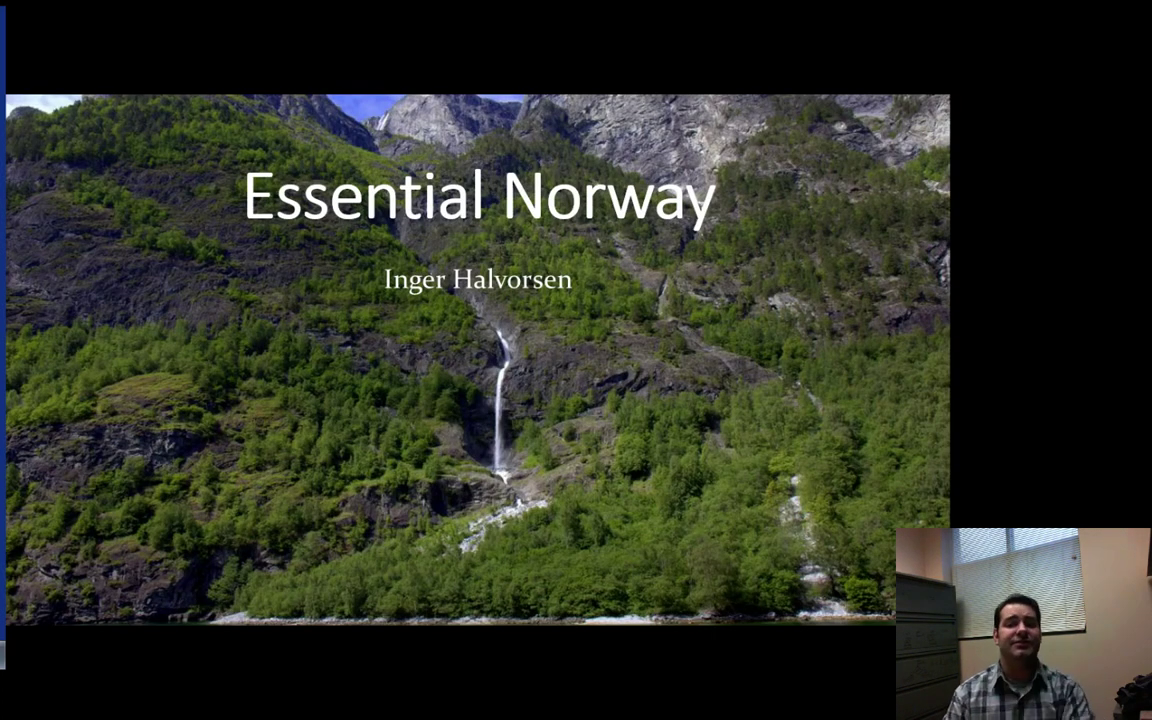
key(Right)
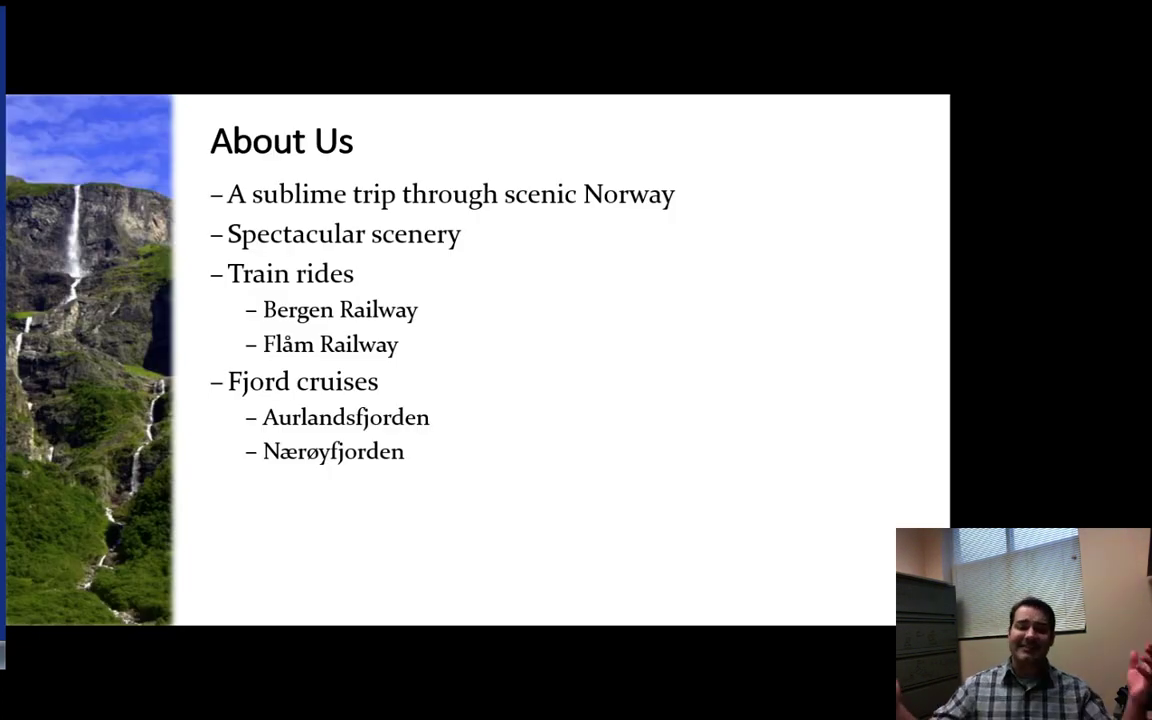
key(Escape)
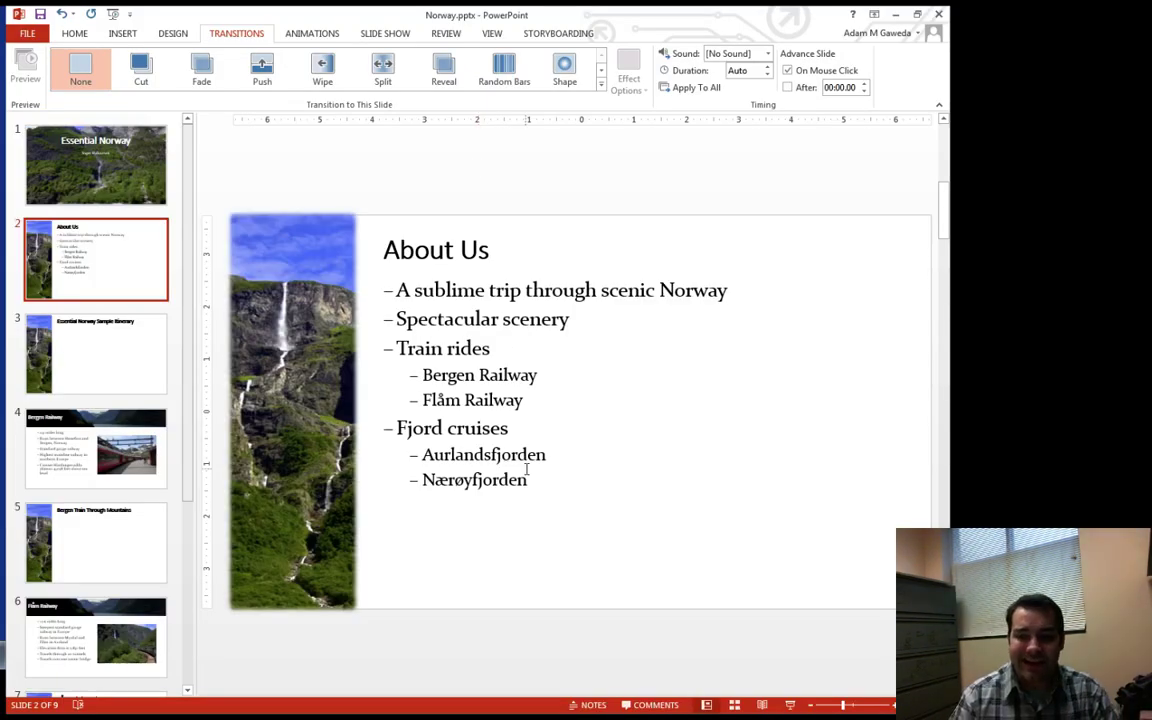
Apply the Bounce entrance animation to all the About Us bullet text.
drag(527, 480, 375, 282)
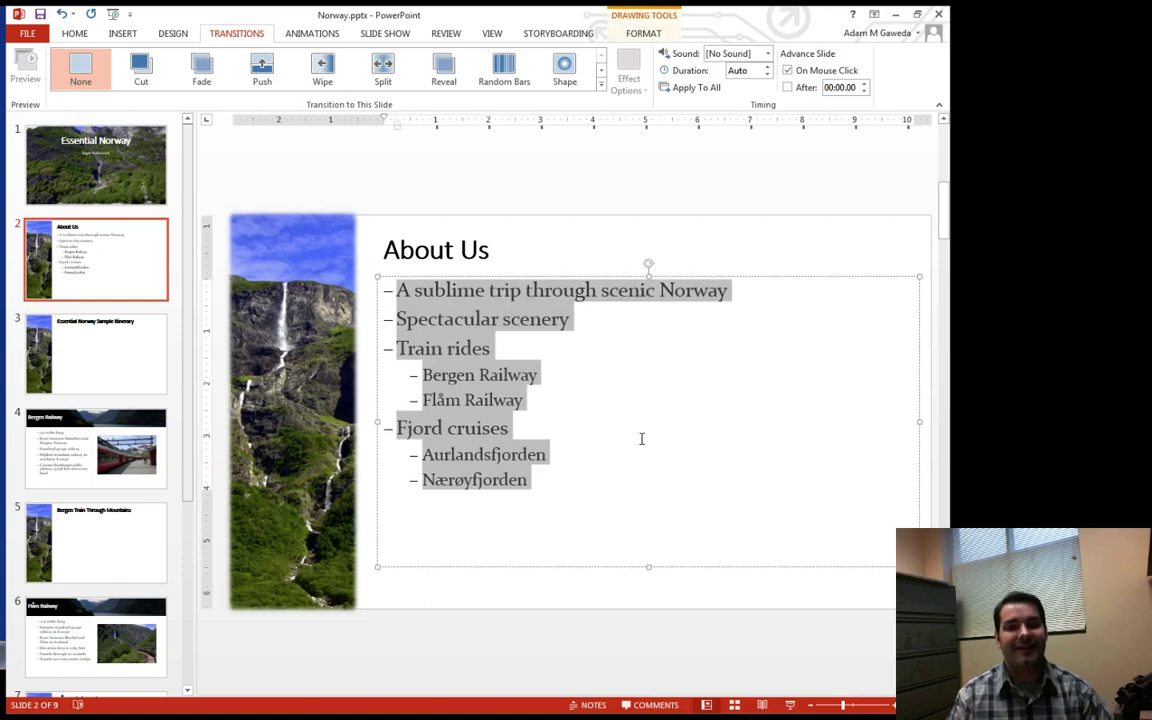
click(297, 35)
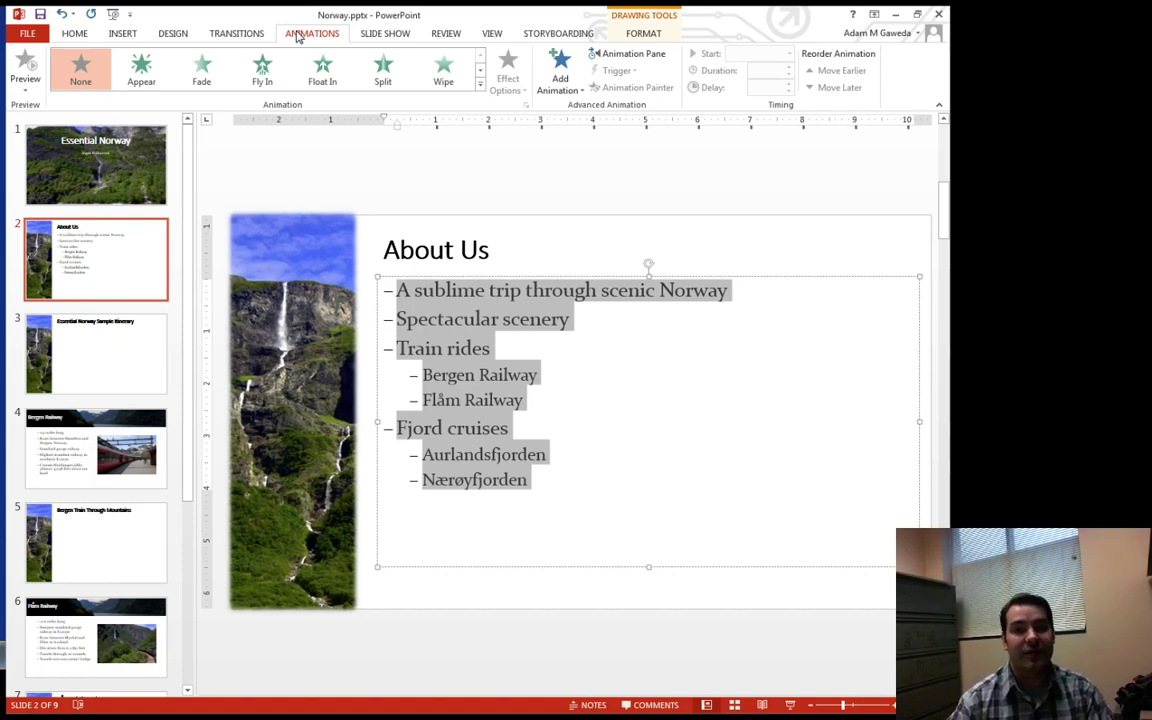
click(480, 84)
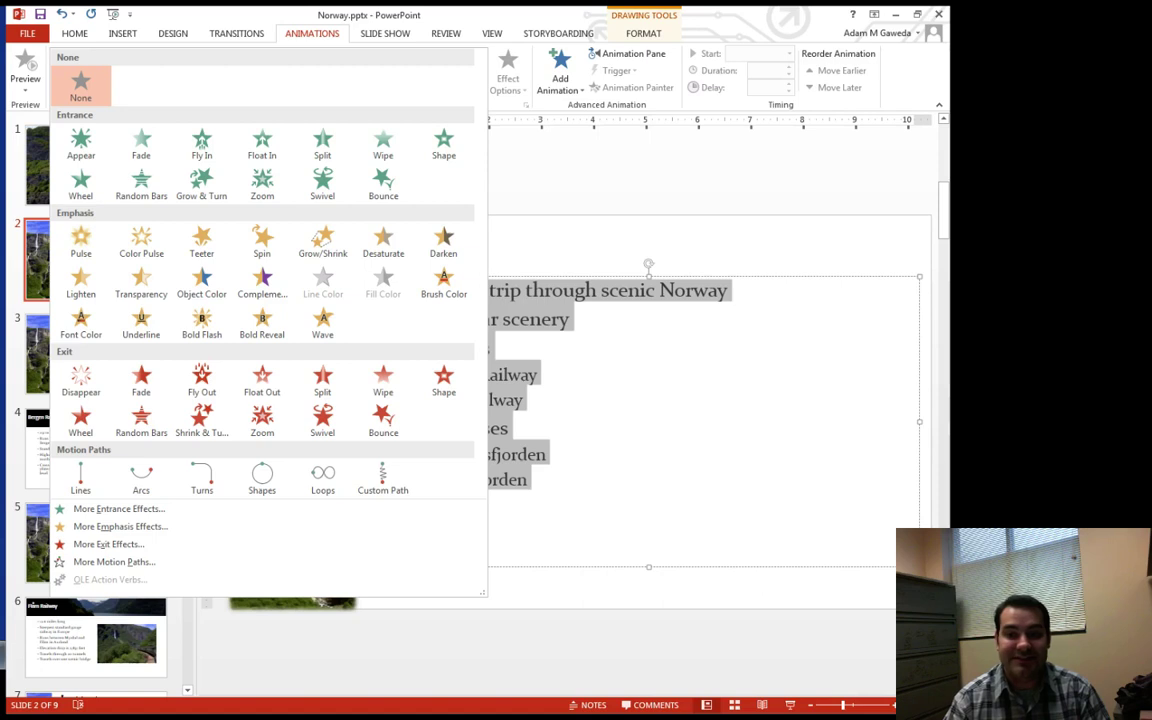
click(383, 184)
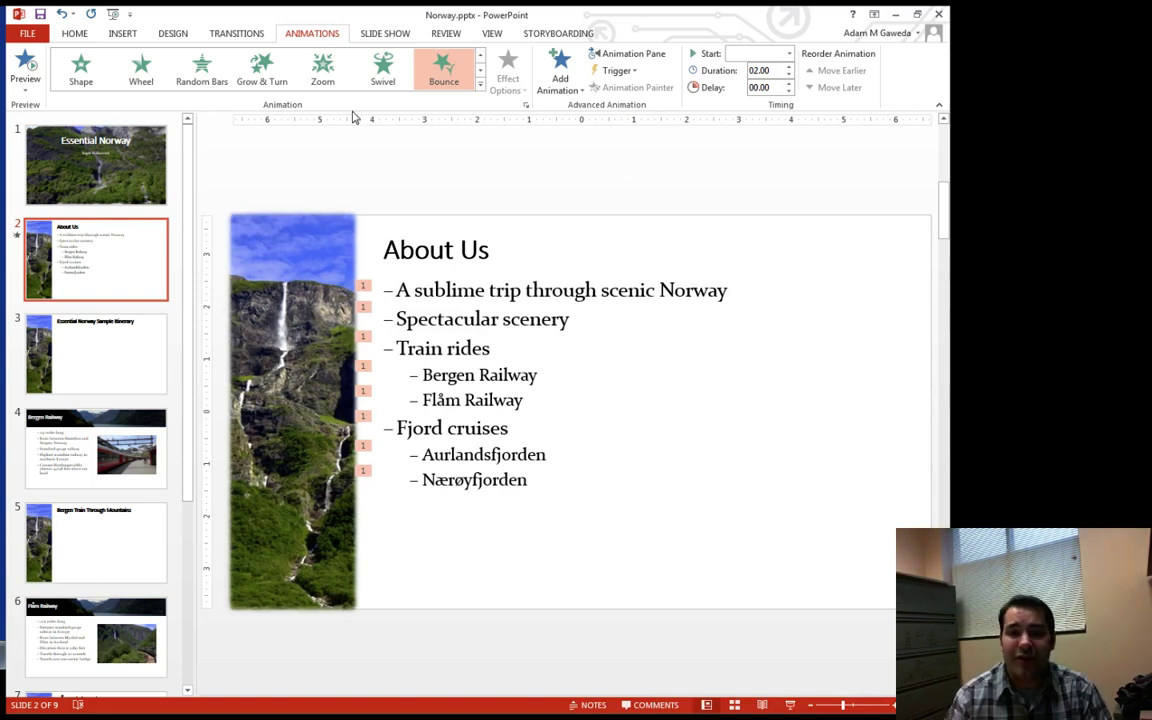
Try Fade on the About Us bullets, then switch their entrance effect to Appear.
click(479, 84)
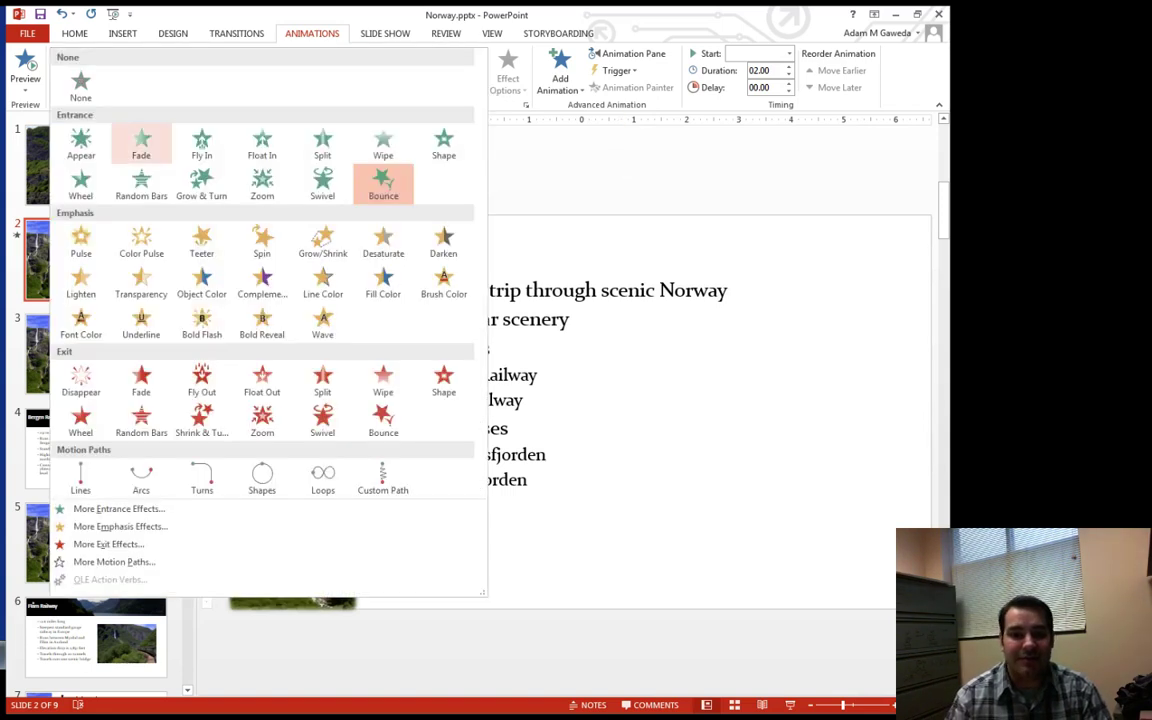
click(133, 146)
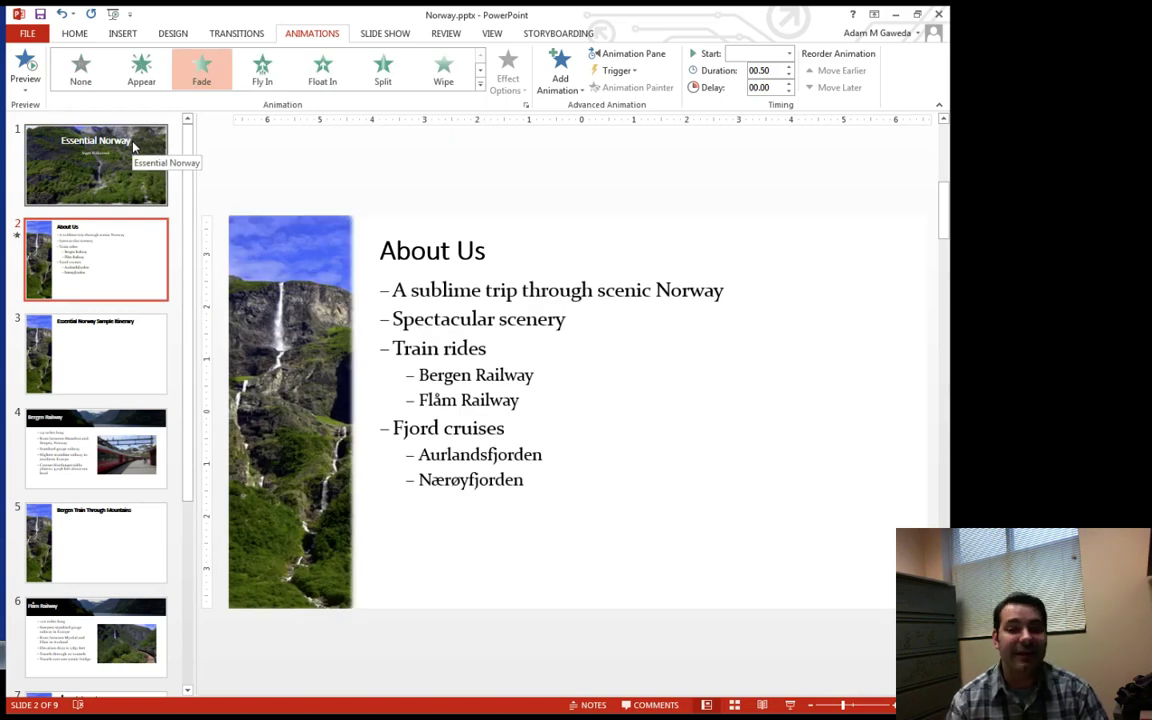
click(121, 86)
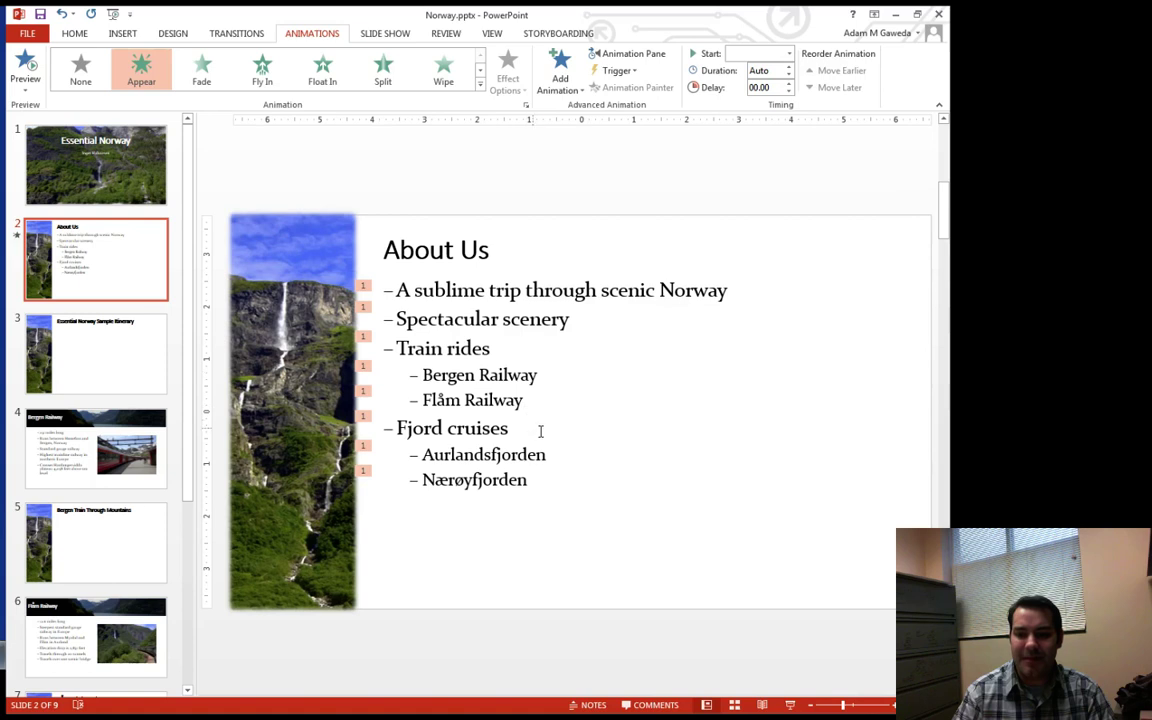
Set all About Us bullets to start On Click, numbering them 1 to 8.
drag(546, 481, 396, 288)
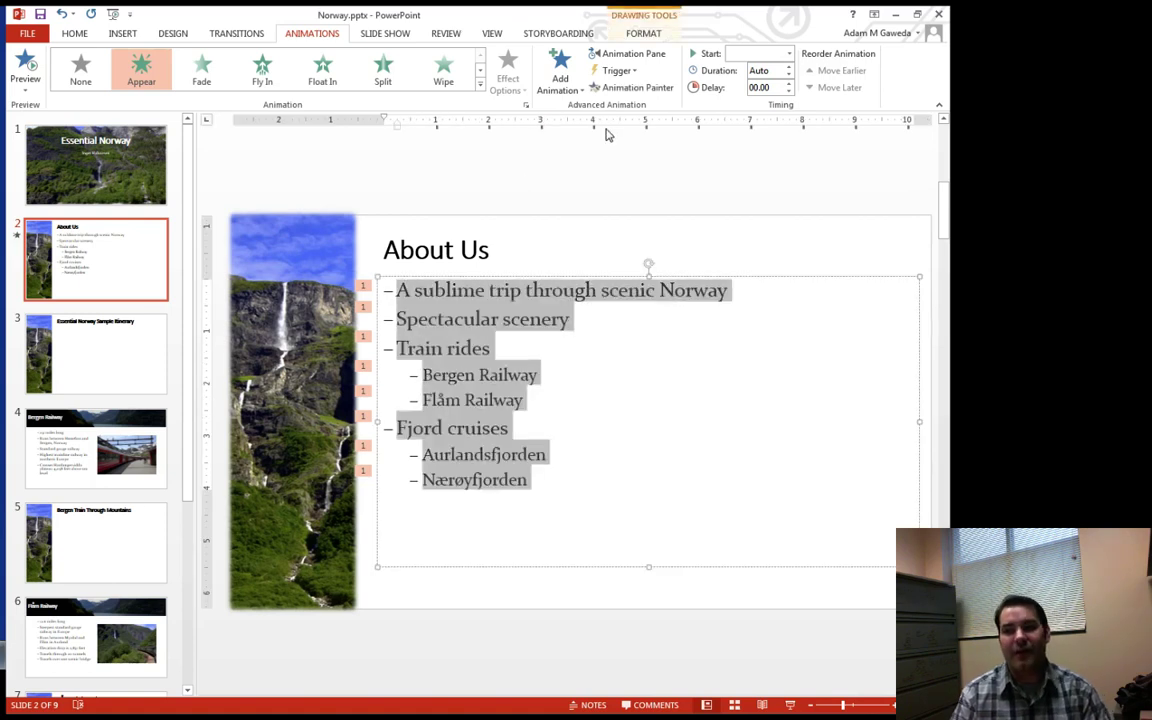
click(787, 55)
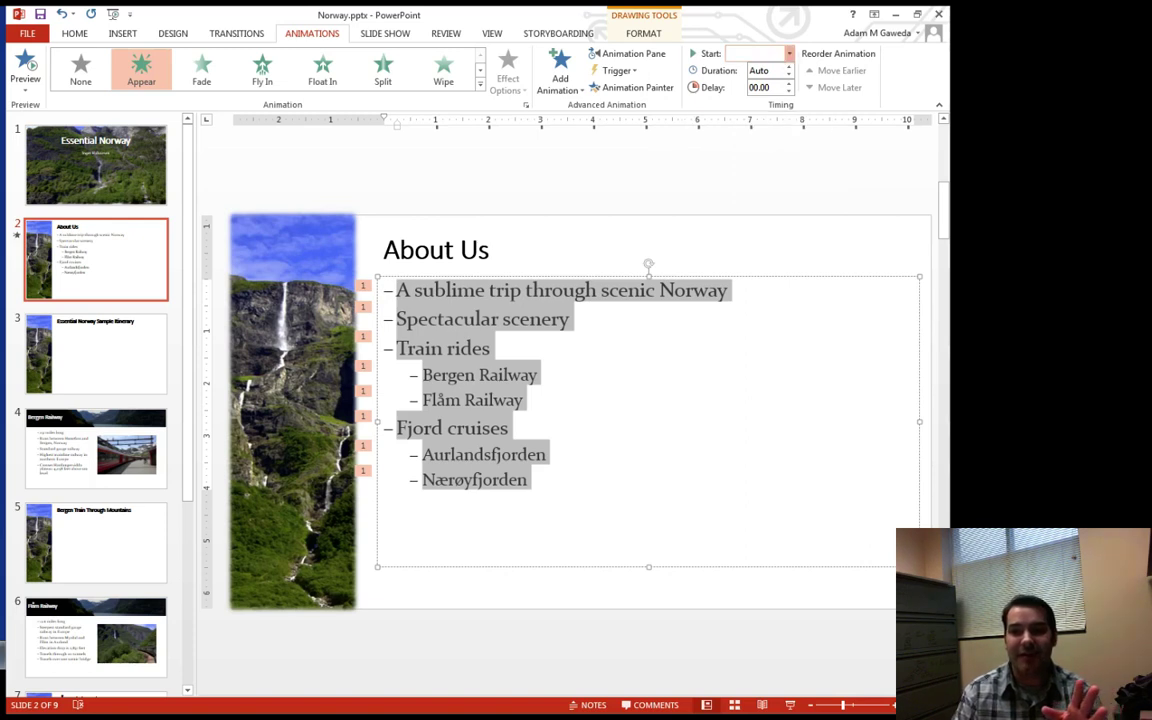
click(750, 70)
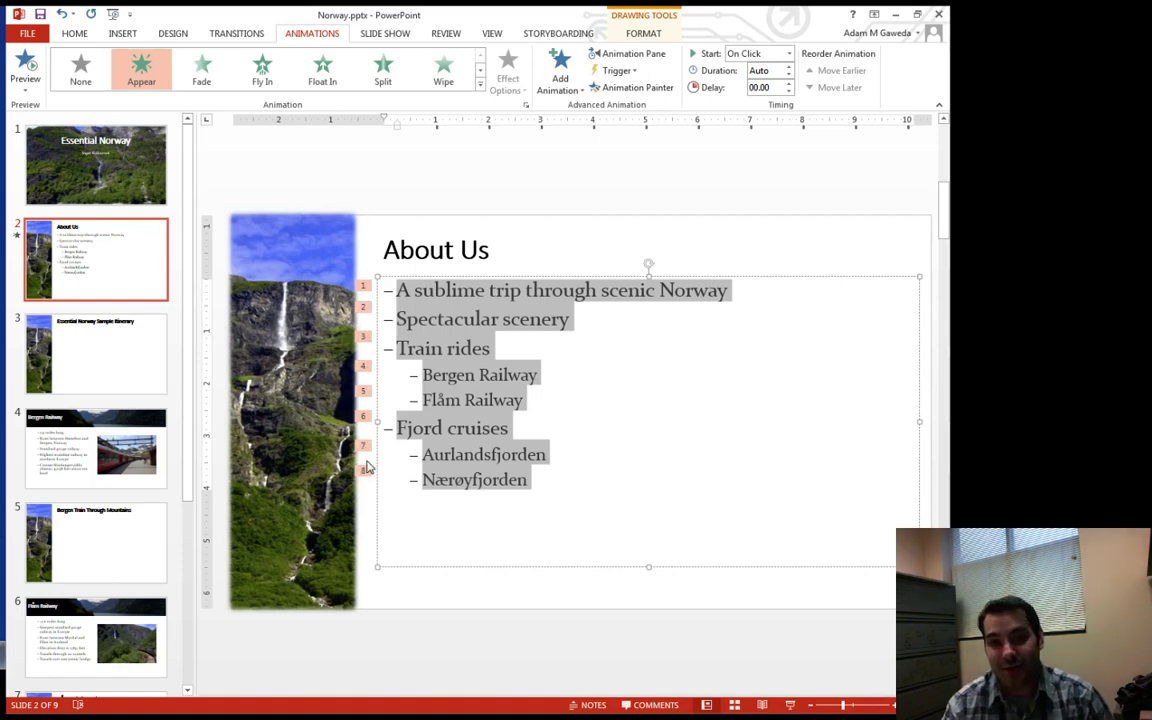
click(441, 399)
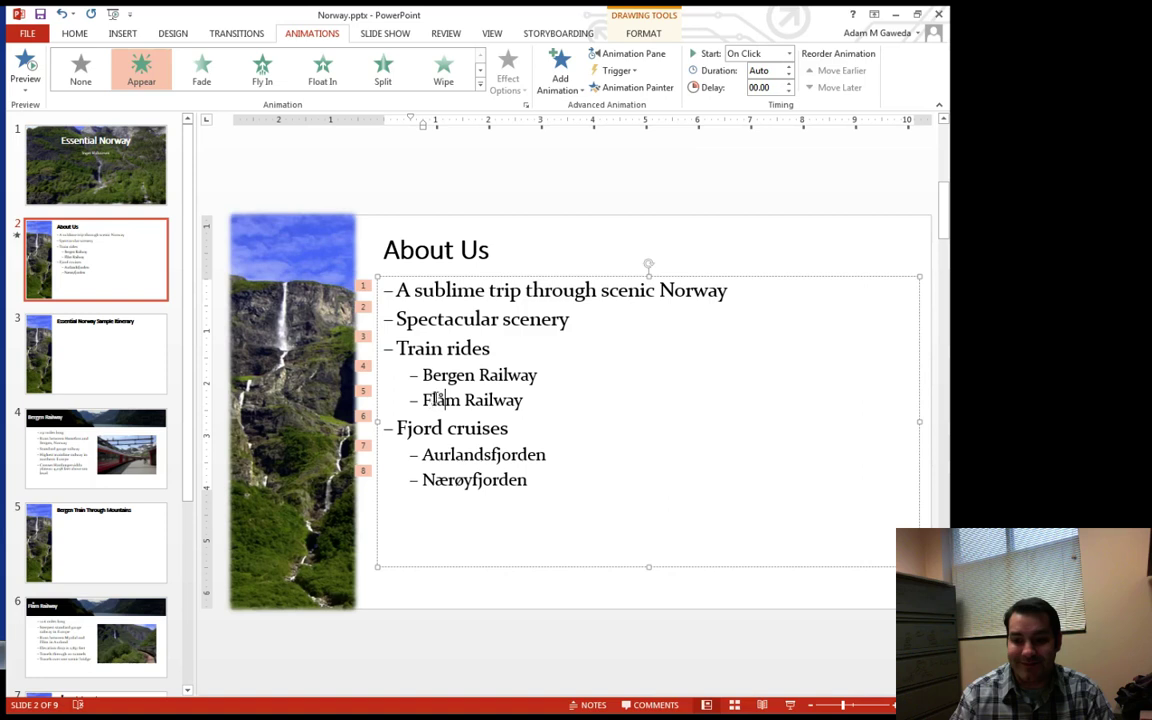
click(365, 366)
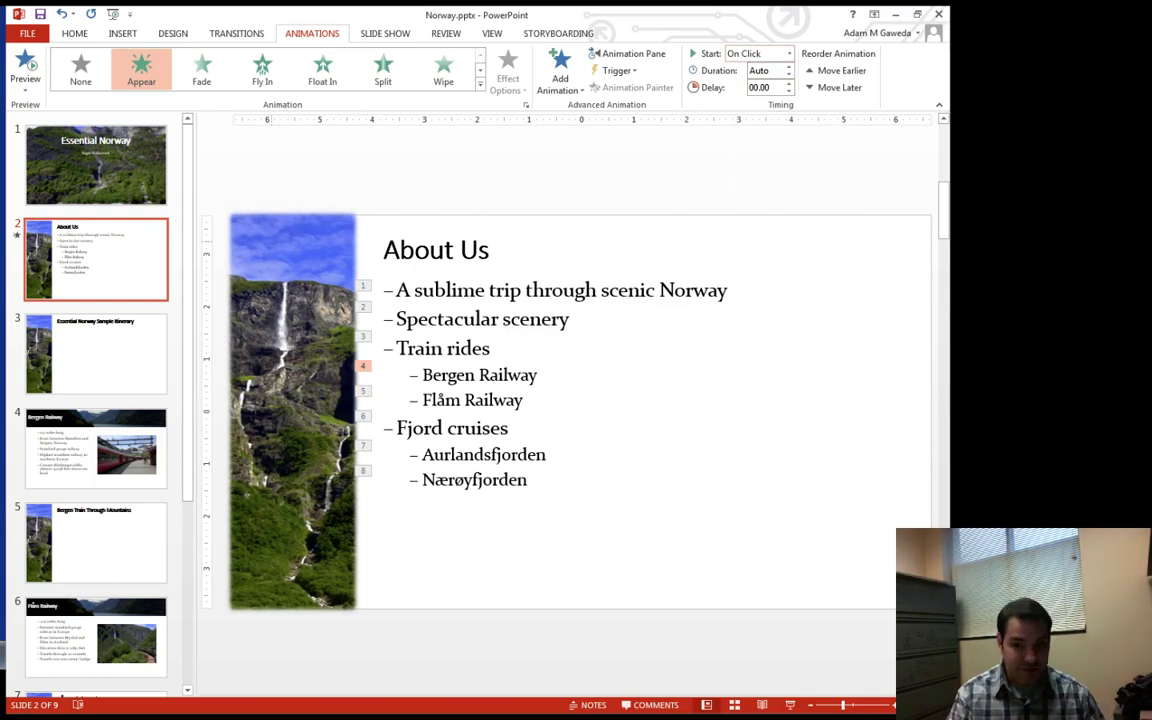
Preview the About Us slide in slide show to check the per-click bullets.
key(F5)
key(Escape)
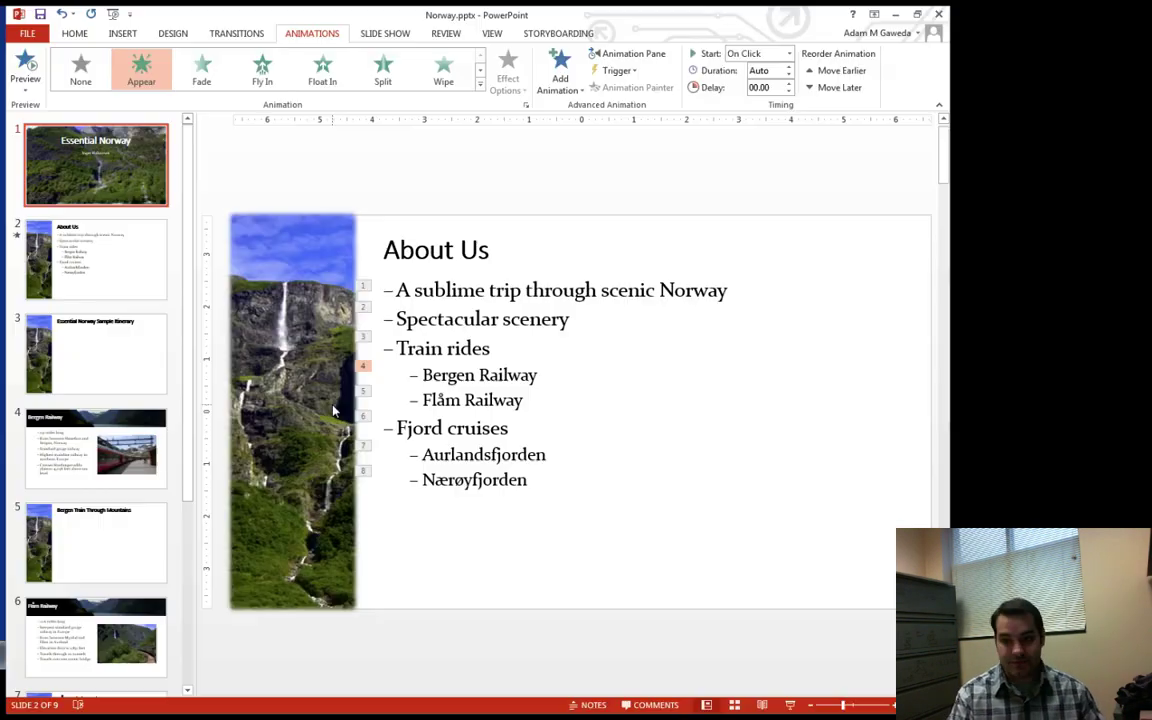
click(141, 288)
key(shift+F5)
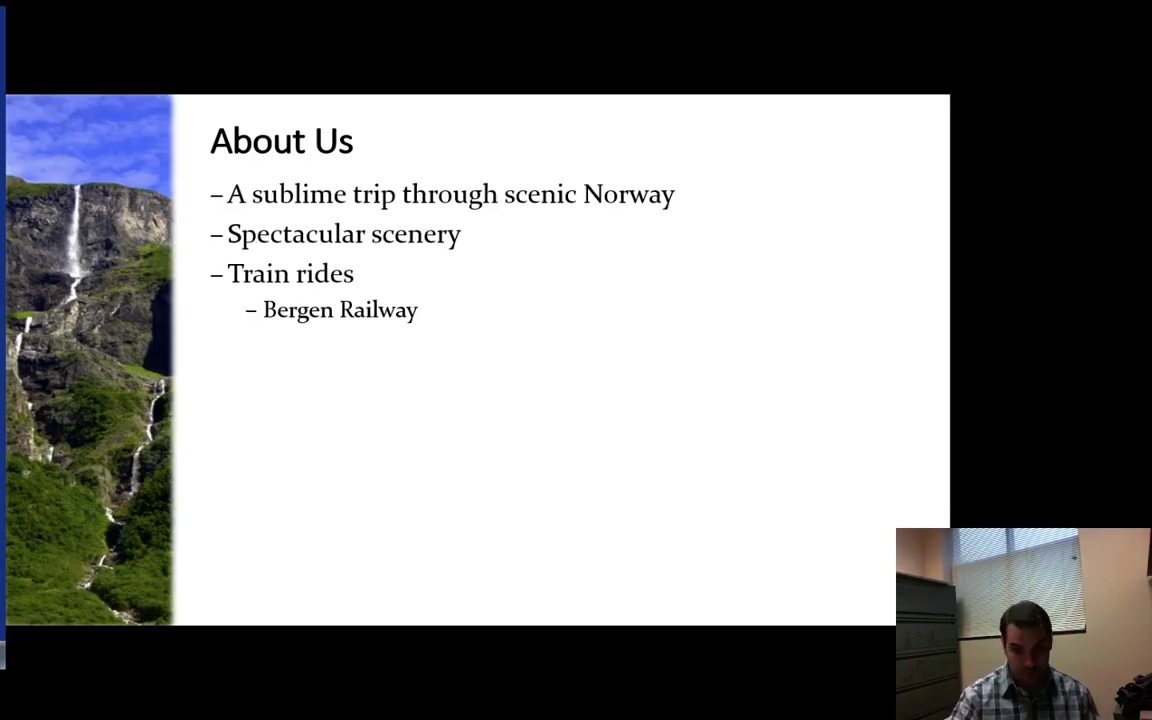
key(Escape)
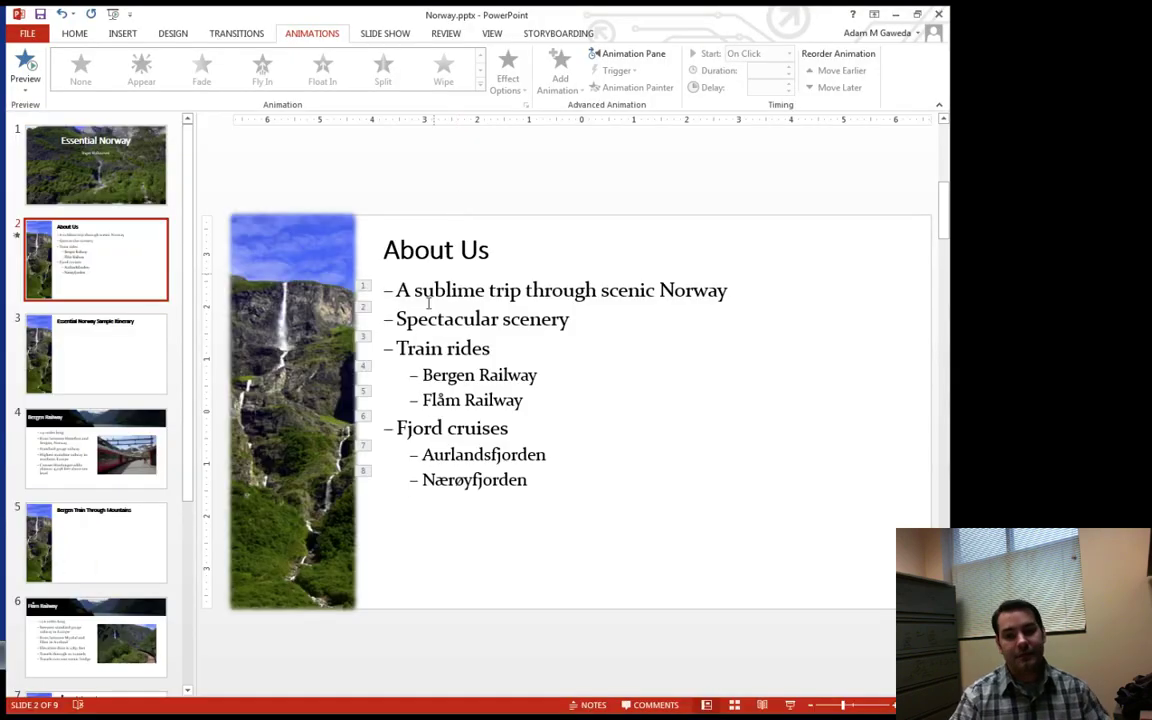
click(366, 369)
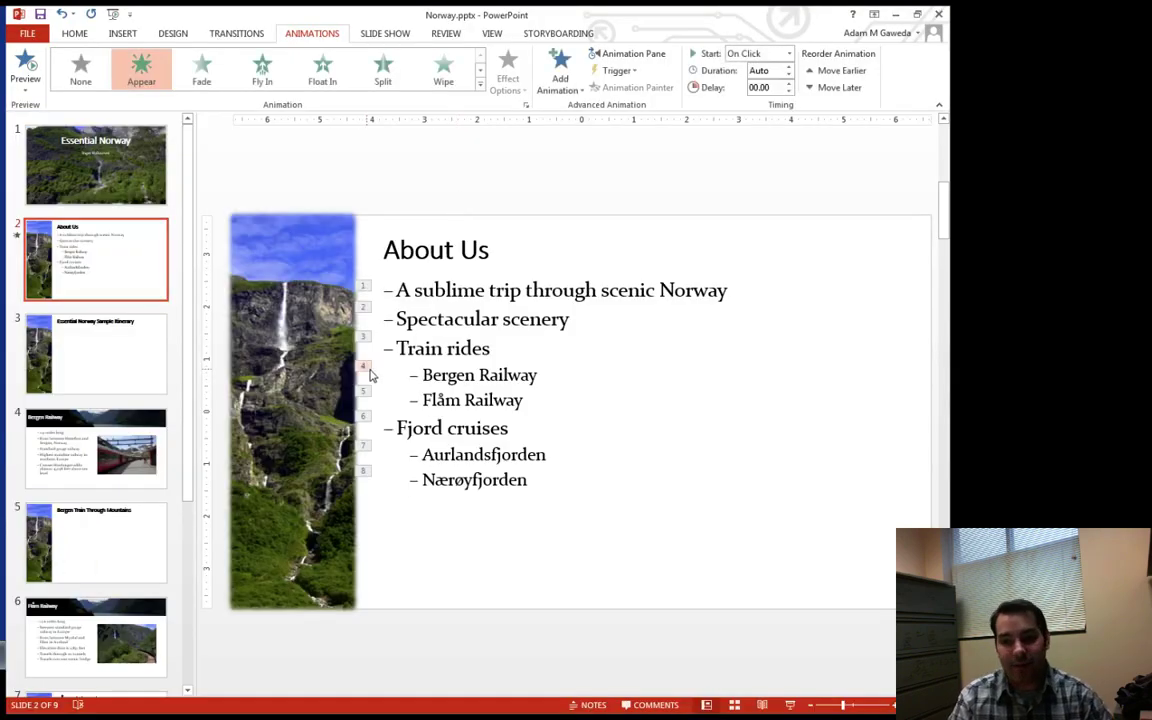
click(757, 53)
click(762, 88)
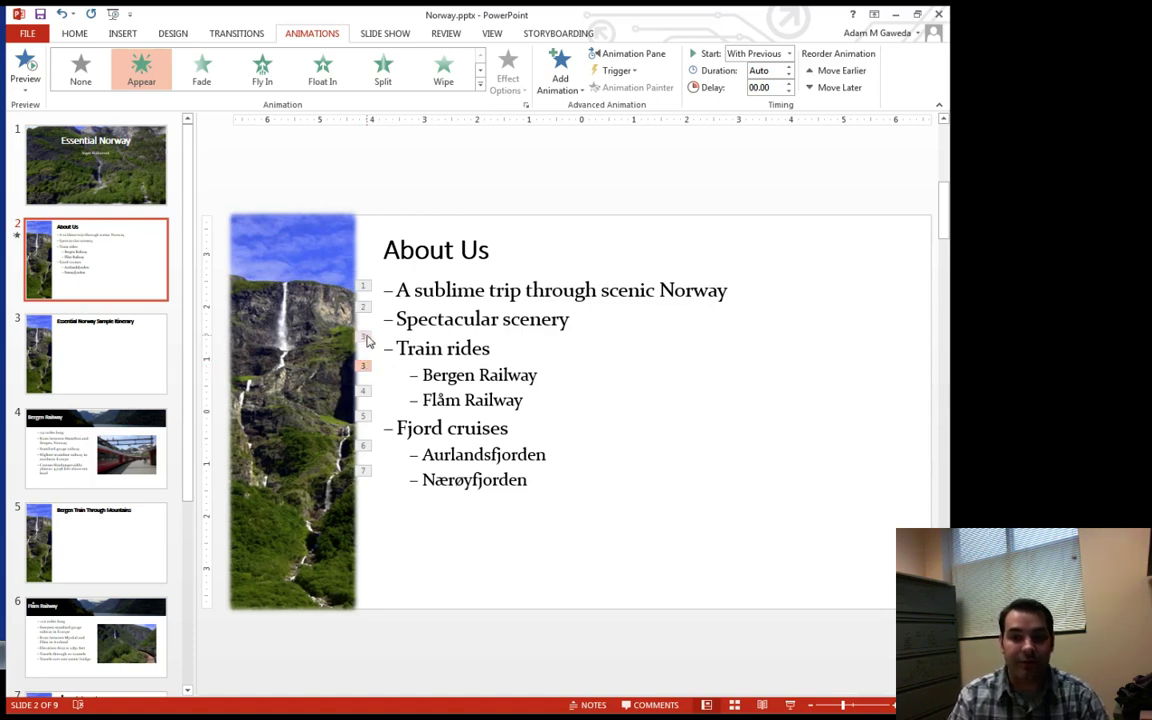
click(366, 391)
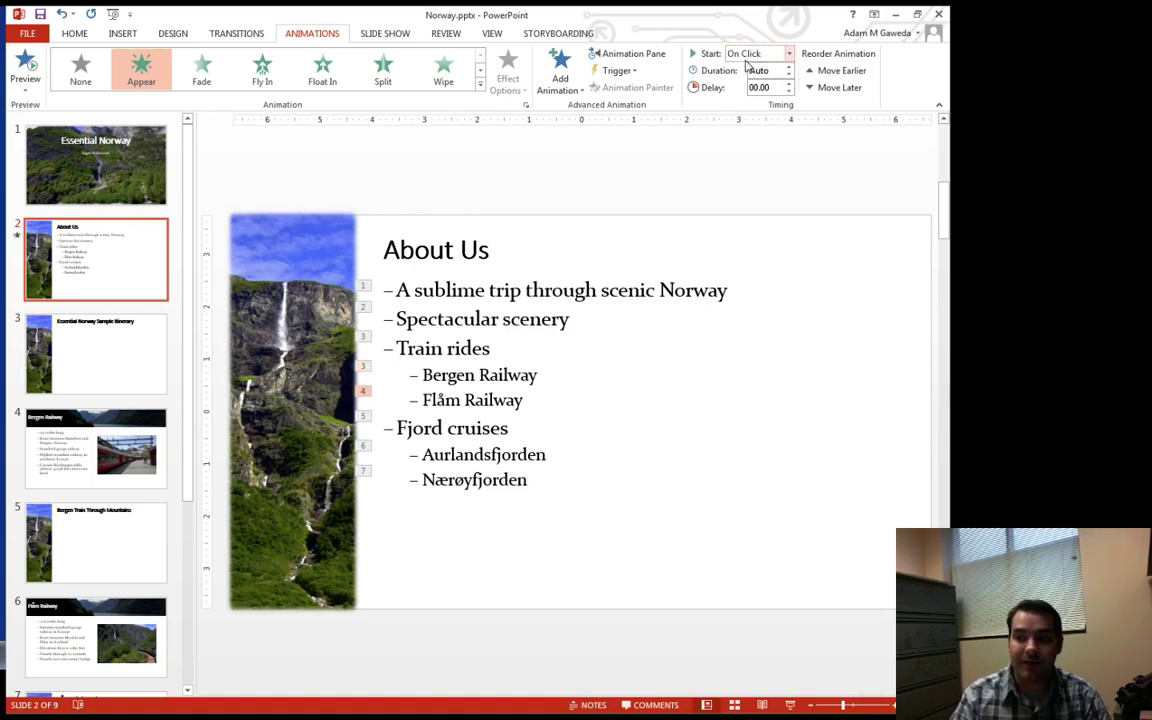
click(789, 57)
click(757, 86)
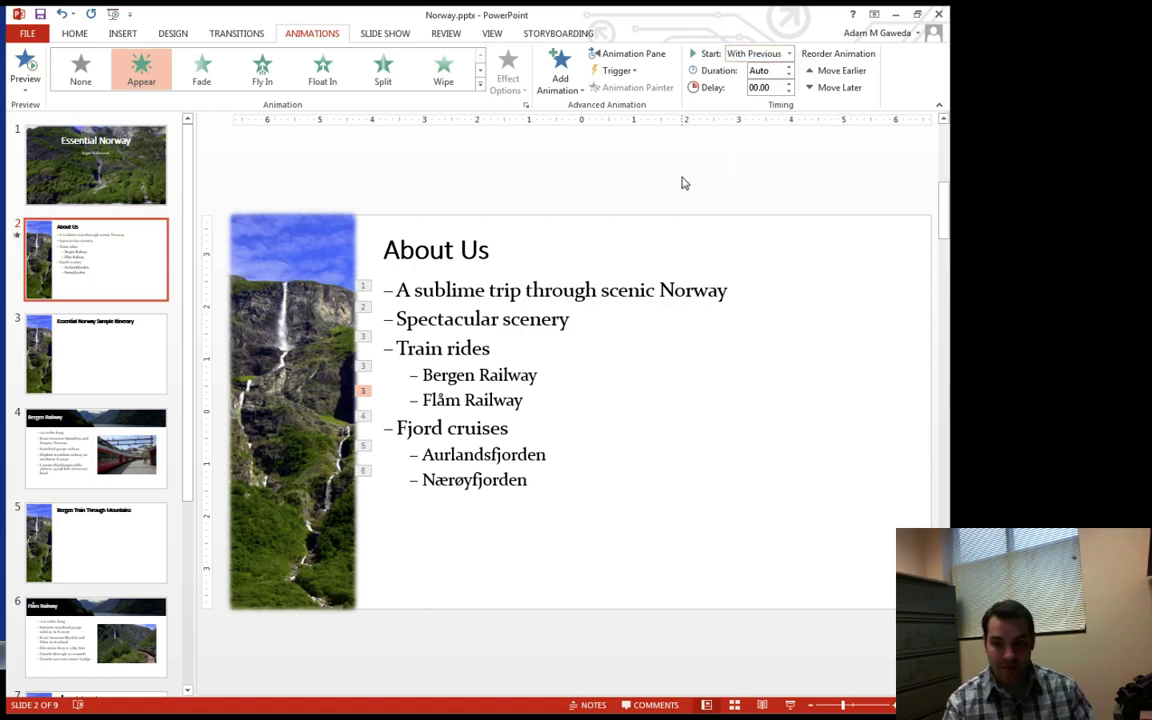
key(shift+F5)
key(space)
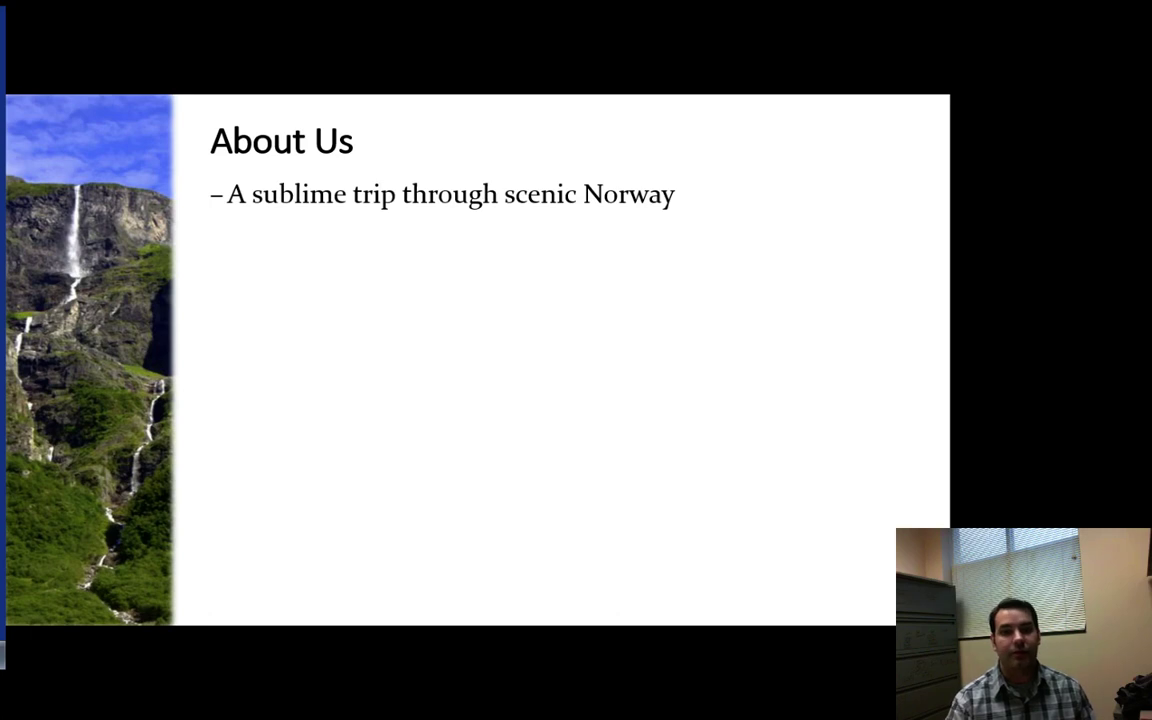
key(space)
key(space)
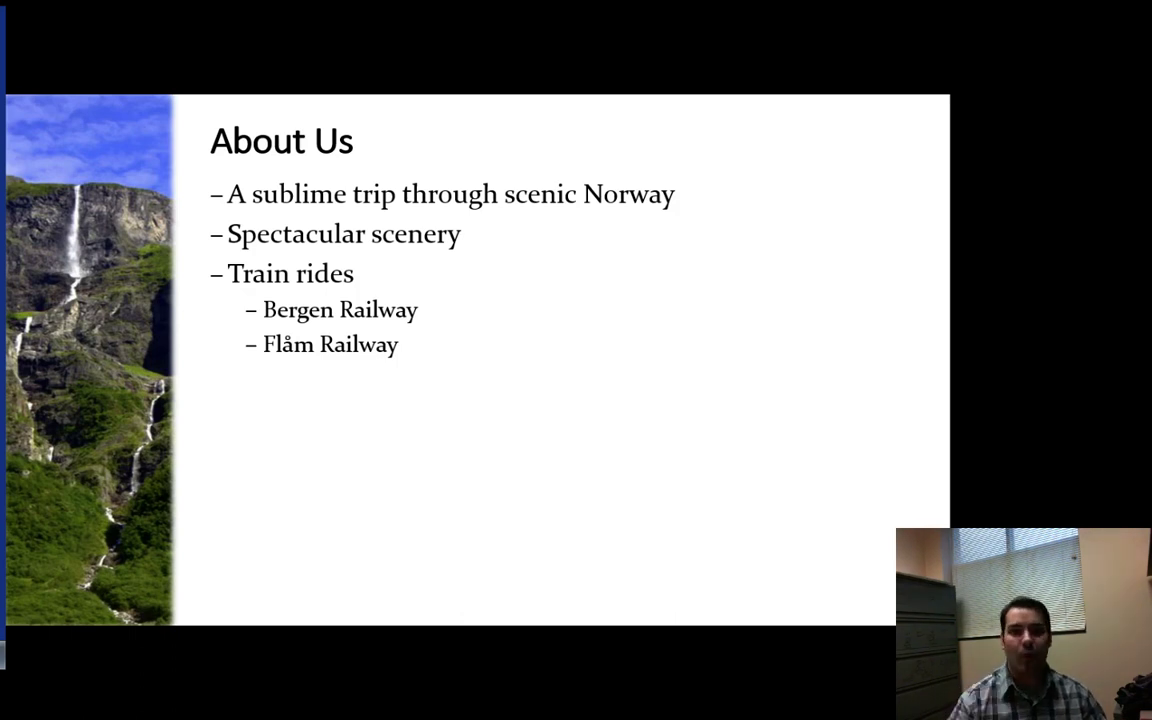
key(Escape)
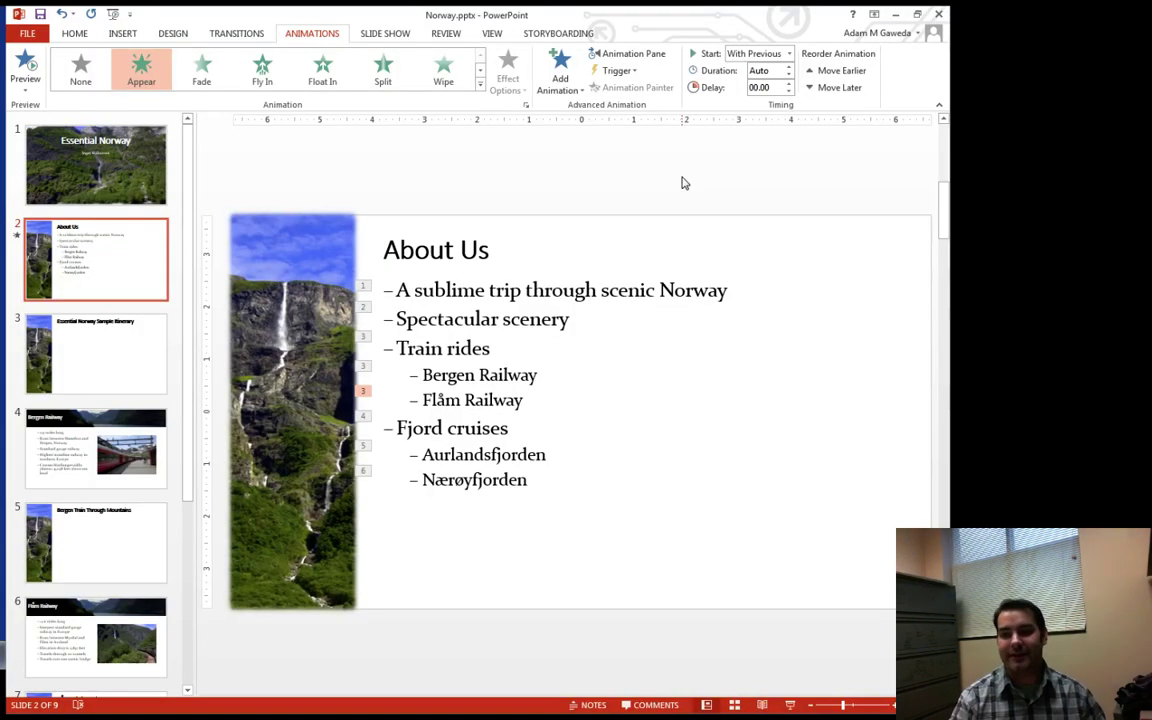
Set the Aurlandsfjorden and Nærøyfjorden sub-bullet animations to start With Previous.
click(364, 445)
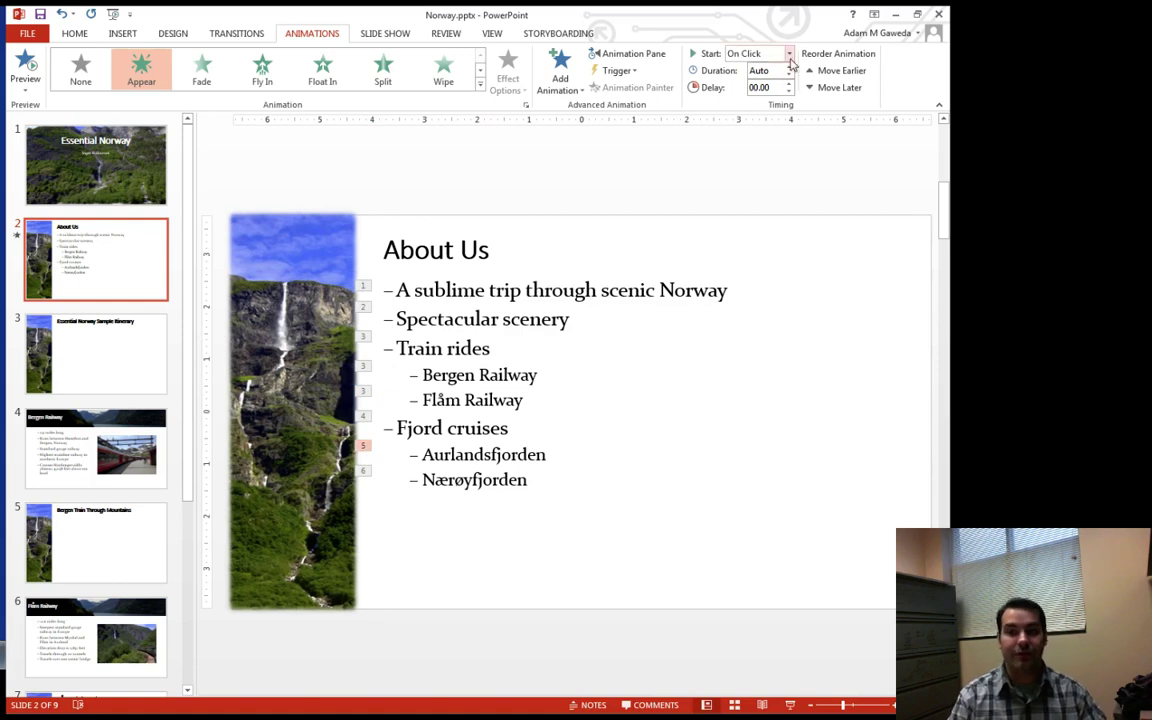
click(789, 53)
click(745, 86)
click(364, 470)
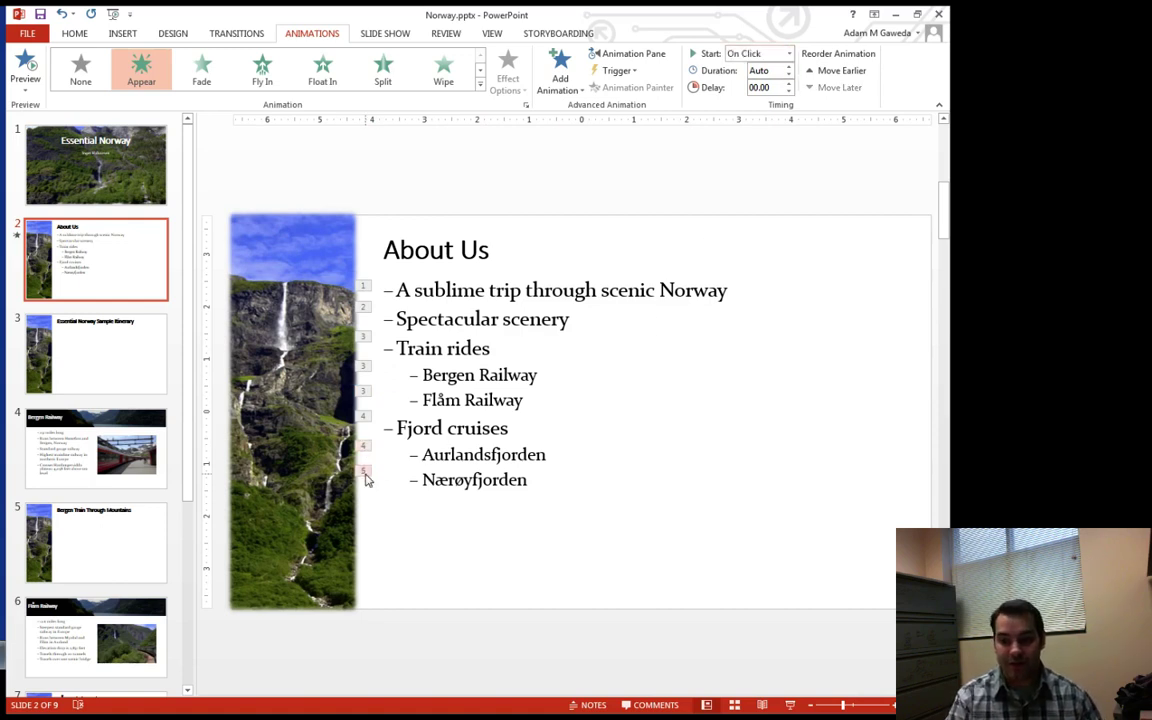
click(789, 55)
click(745, 86)
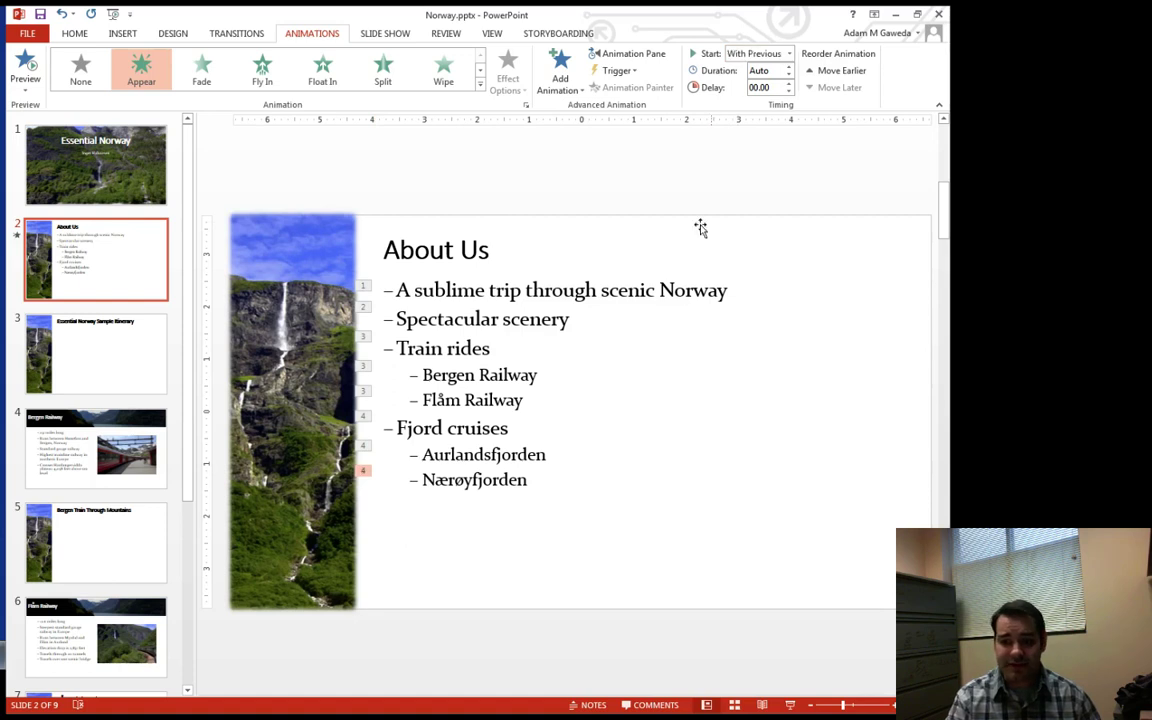
click(591, 194)
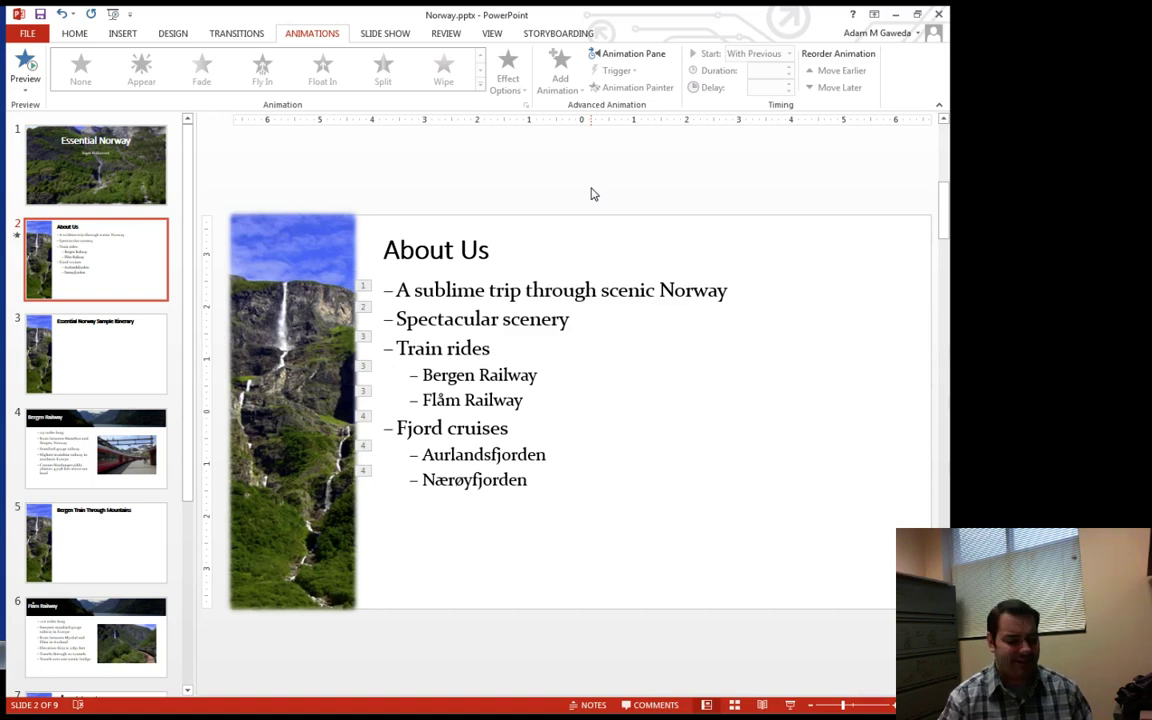
Preview the About Us slide show, stepping through the bullets including Train rides.
key(shift+F5)
key(Right)
key(Right)
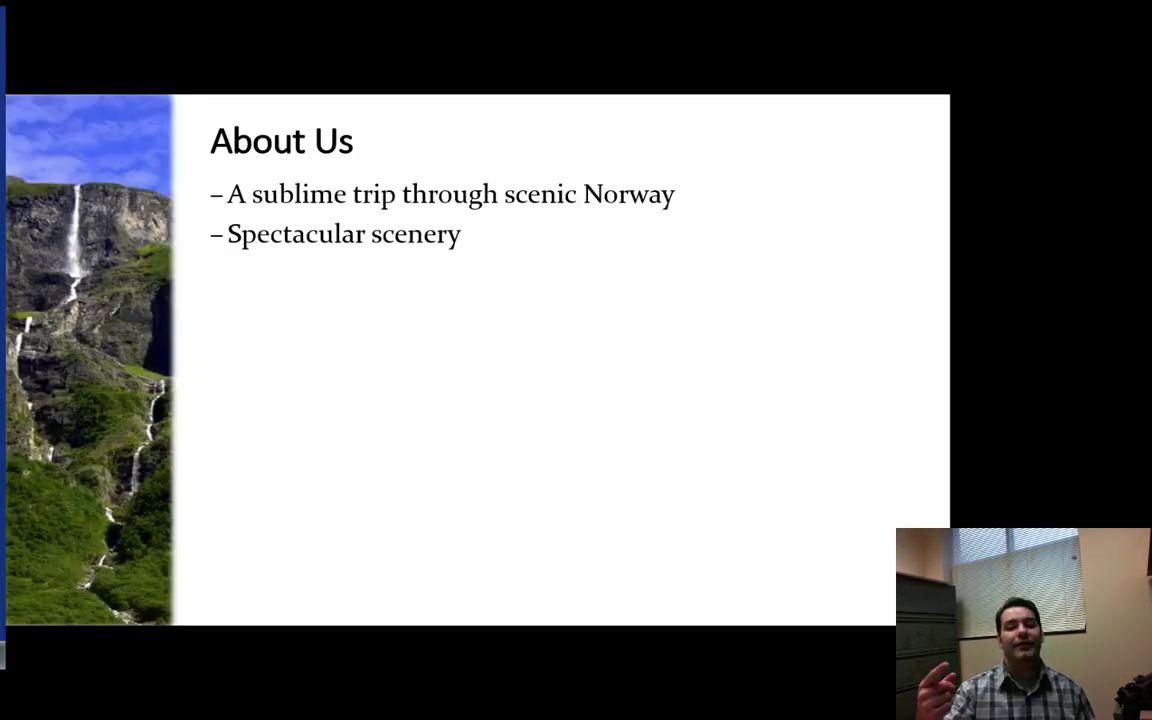
key(Right)
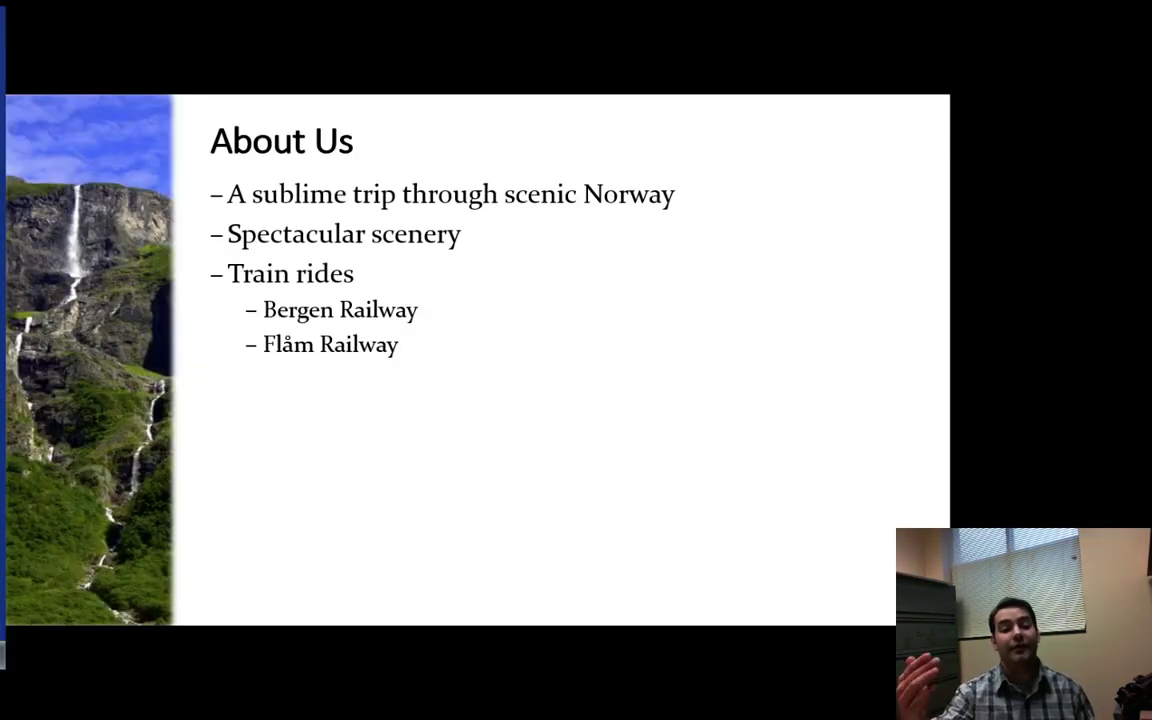
key(Right)
key(Escape)
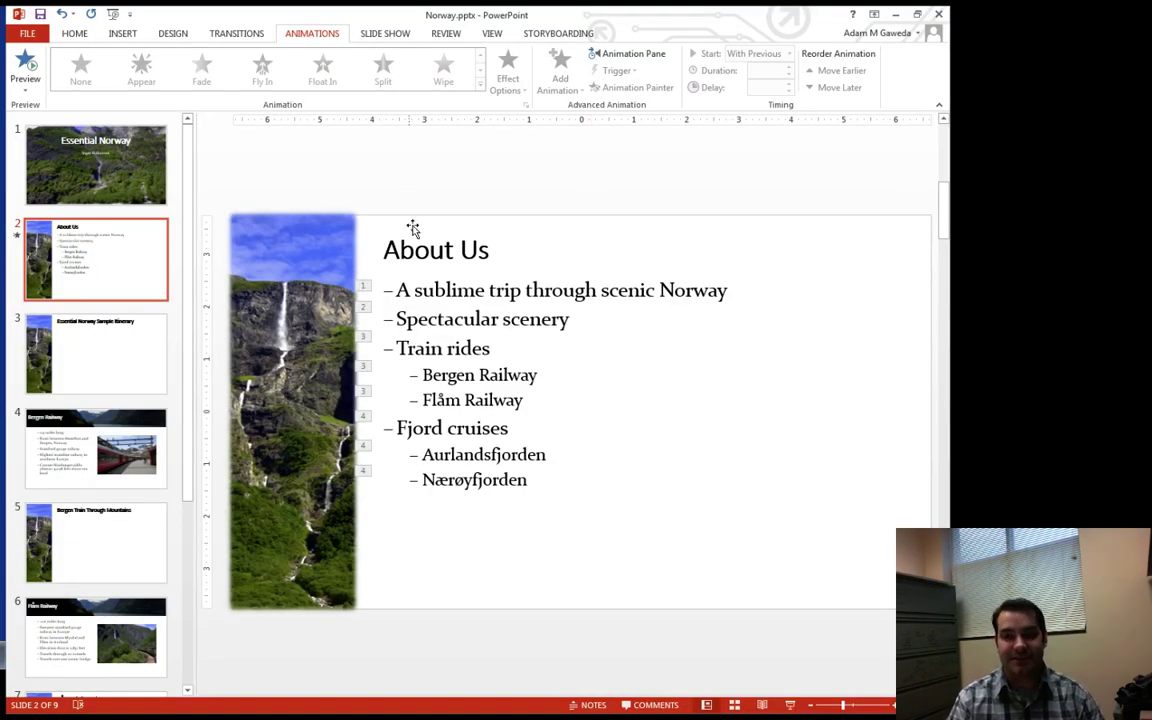
Apply Fly In from the right to all About Us bullets and preview the slide.
click(476, 342)
drag(528, 481, 345, 245)
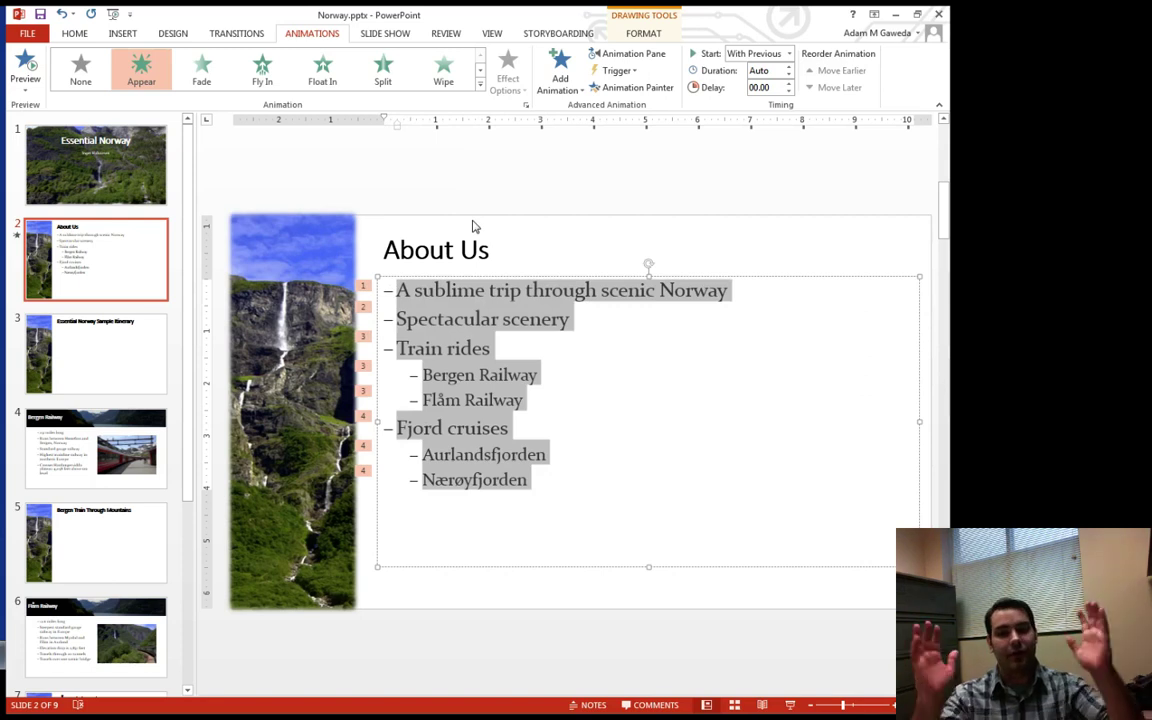
click(274, 82)
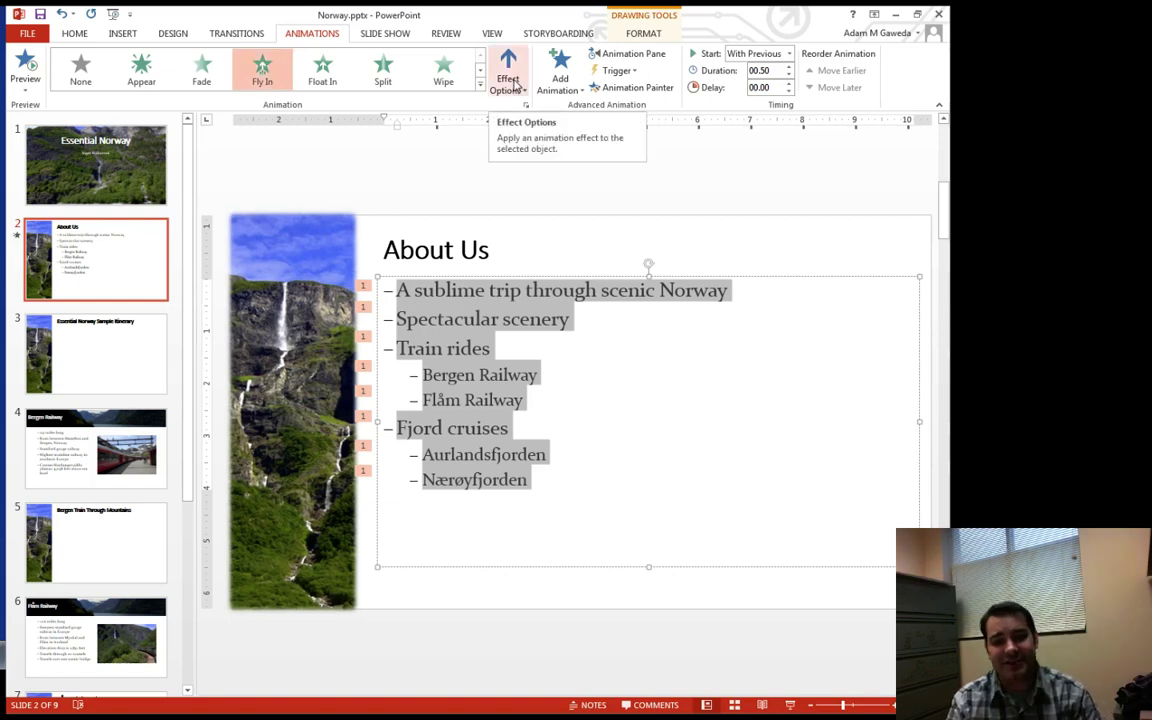
click(512, 84)
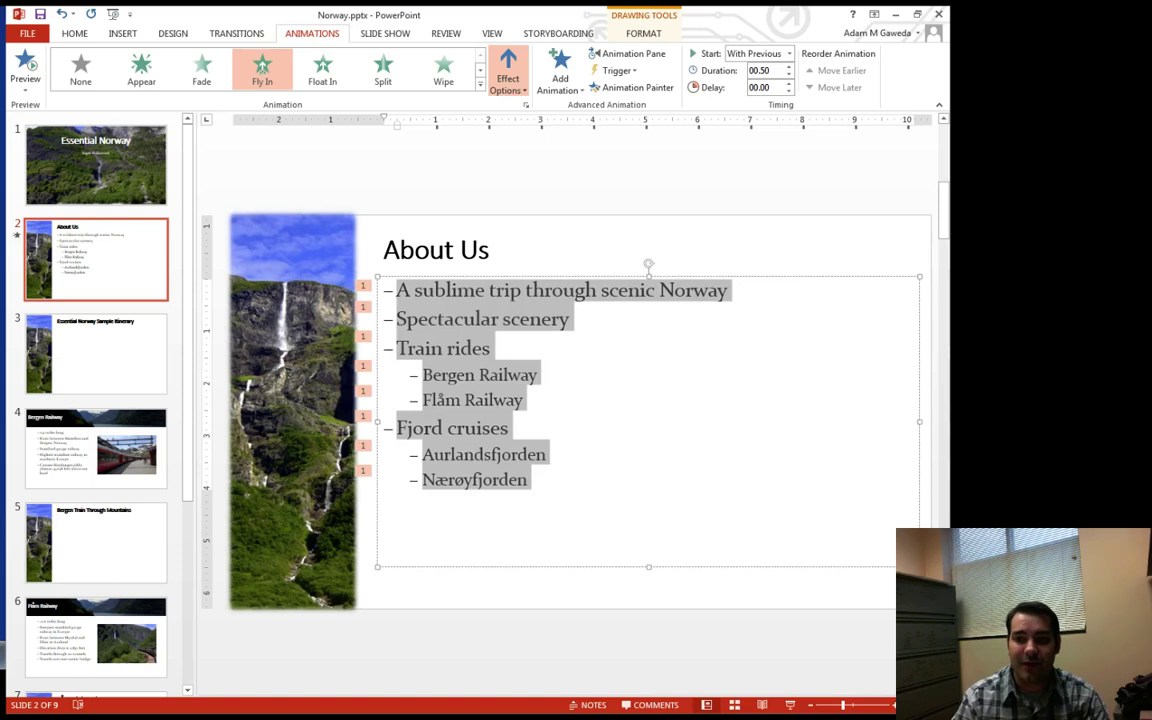
click(601, 196)
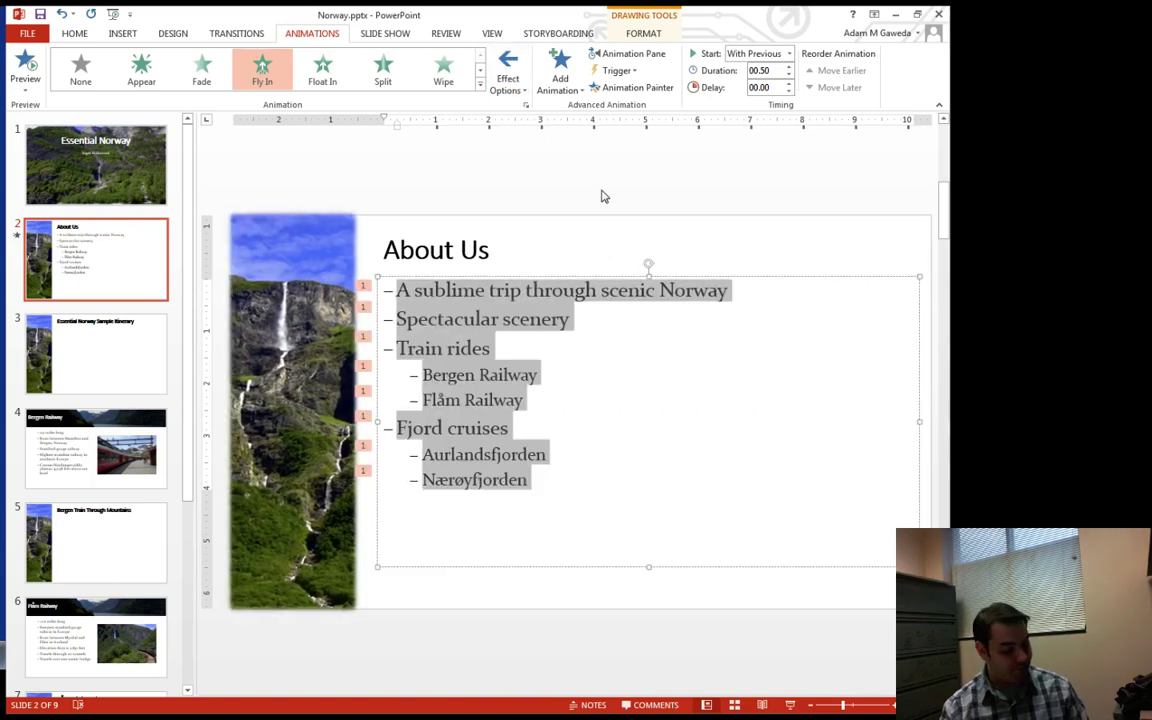
key(shift+F5)
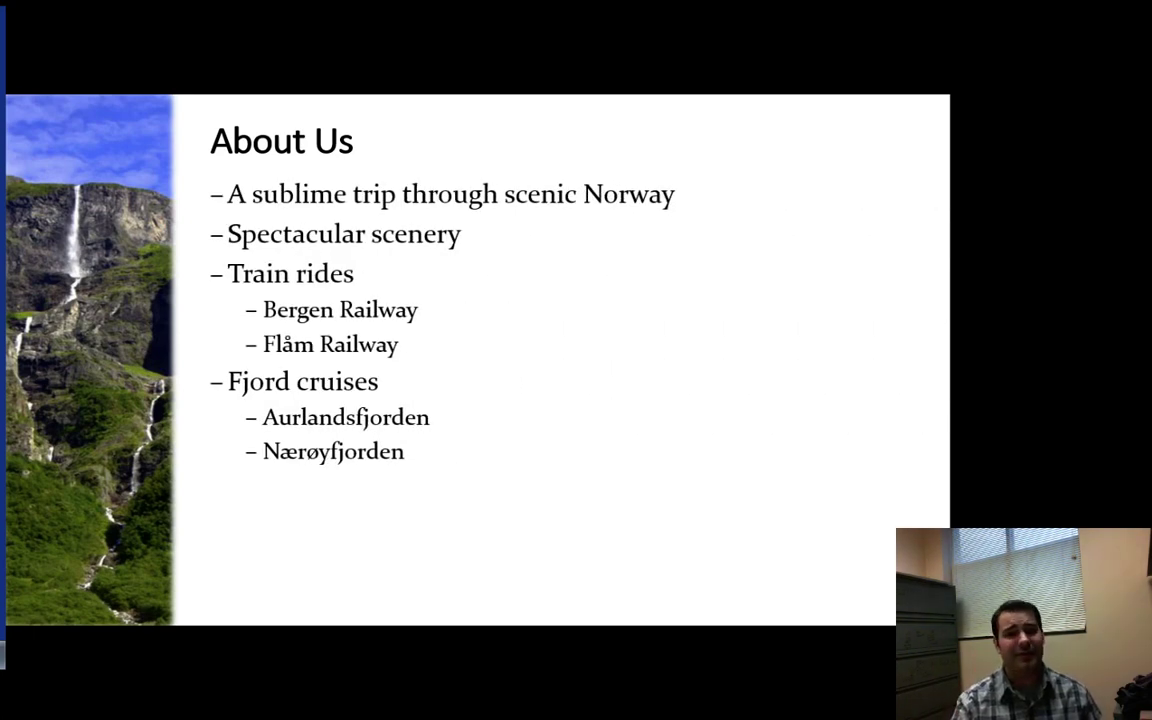
key(Escape)
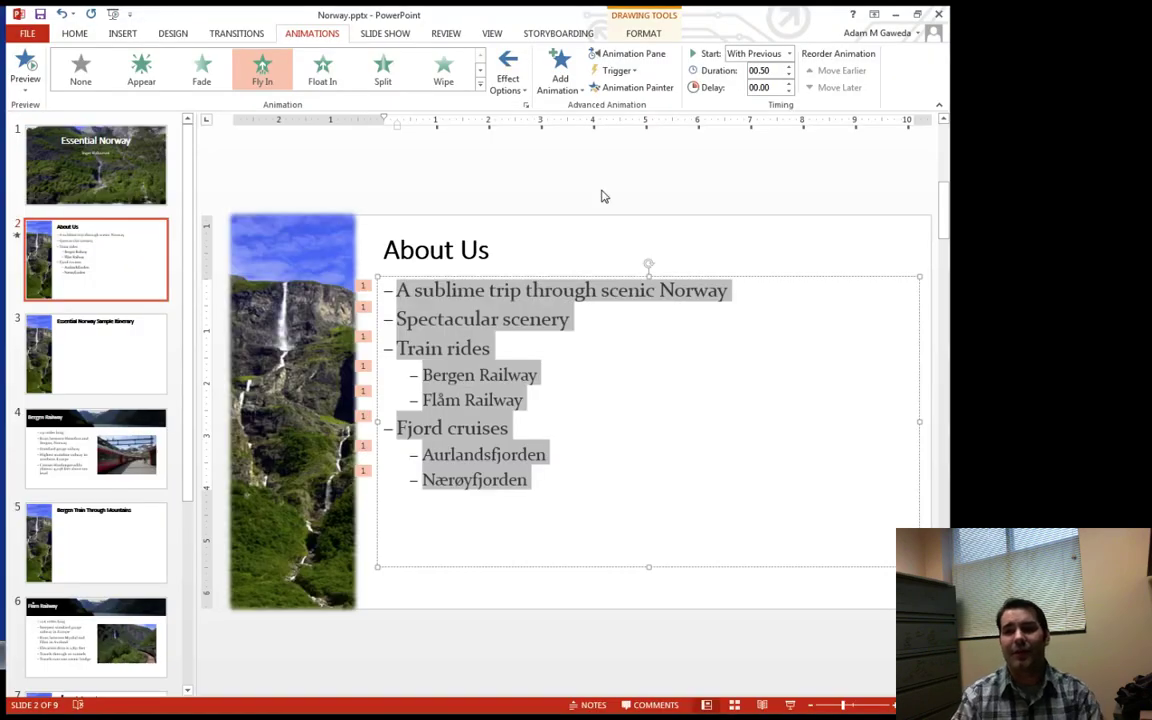
Set the Fly In bullets to start On Click, numbered 1 to 8.
click(522, 93)
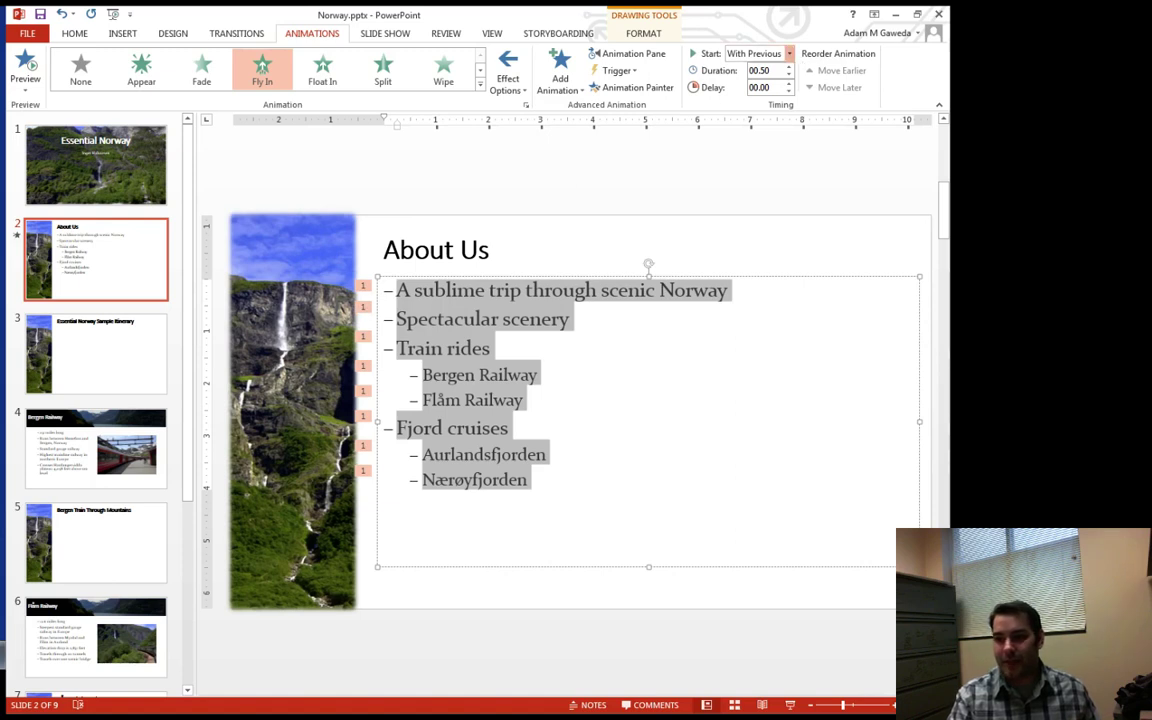
click(789, 53)
click(752, 70)
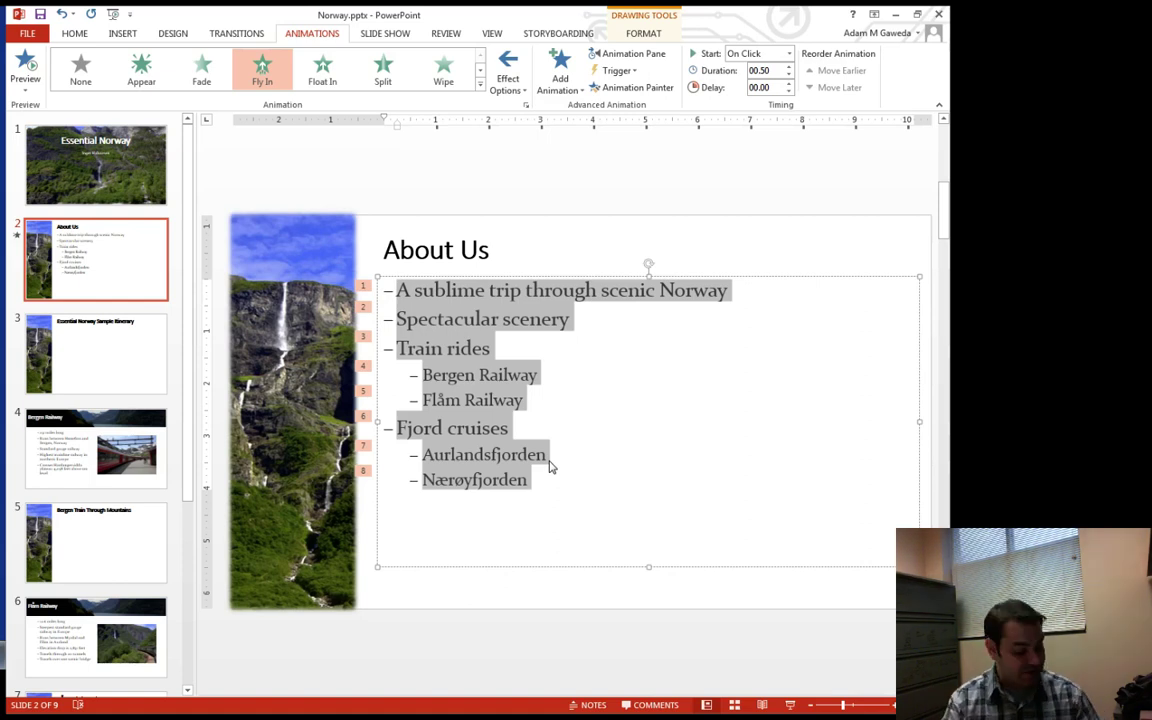
Preview the slide, bringing in the first two bullets, then return to editing.
key(shift+F5)
key(space)
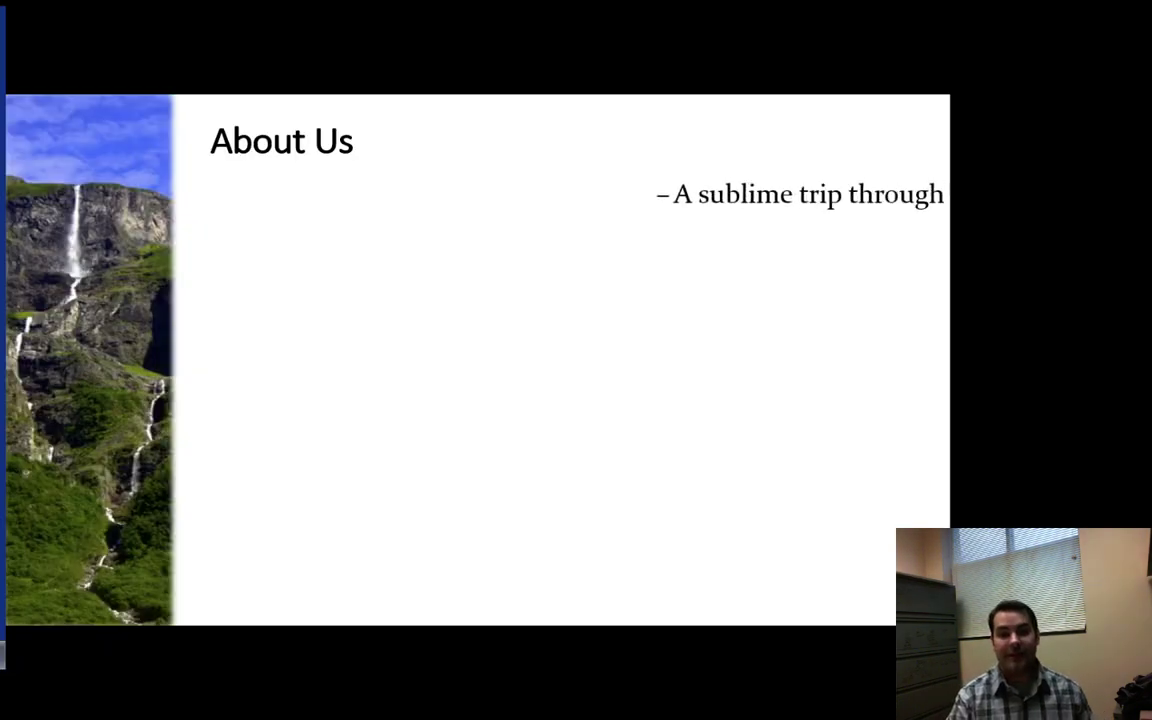
key(space)
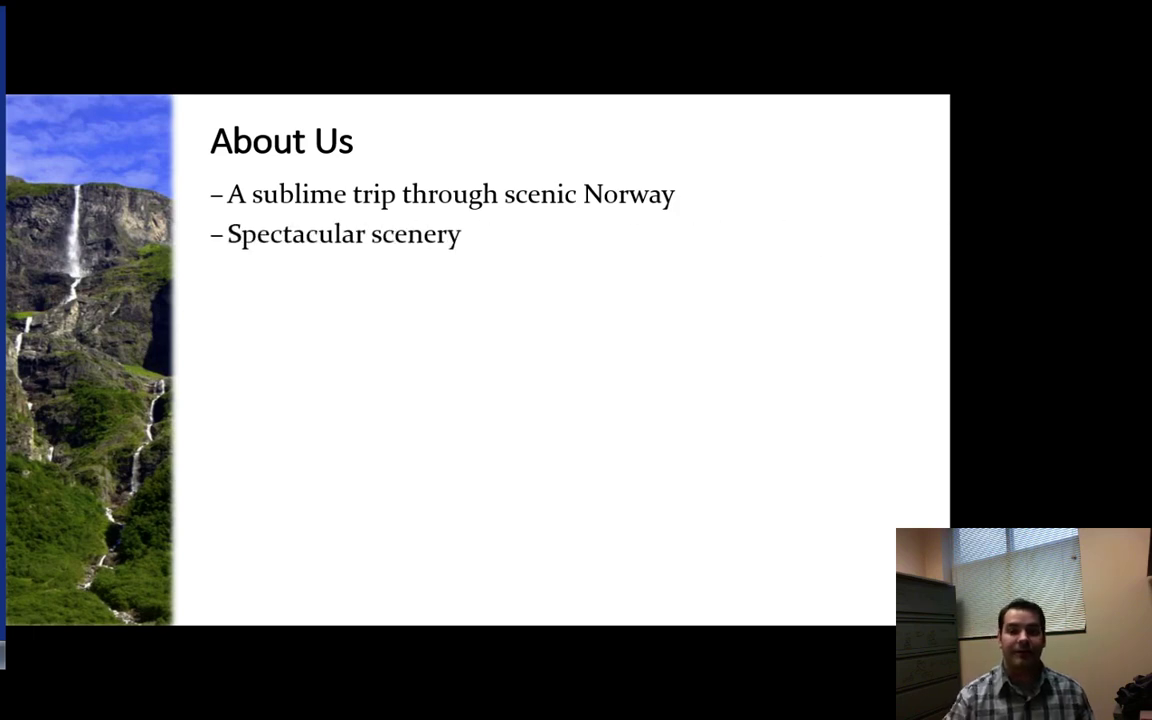
key(Escape)
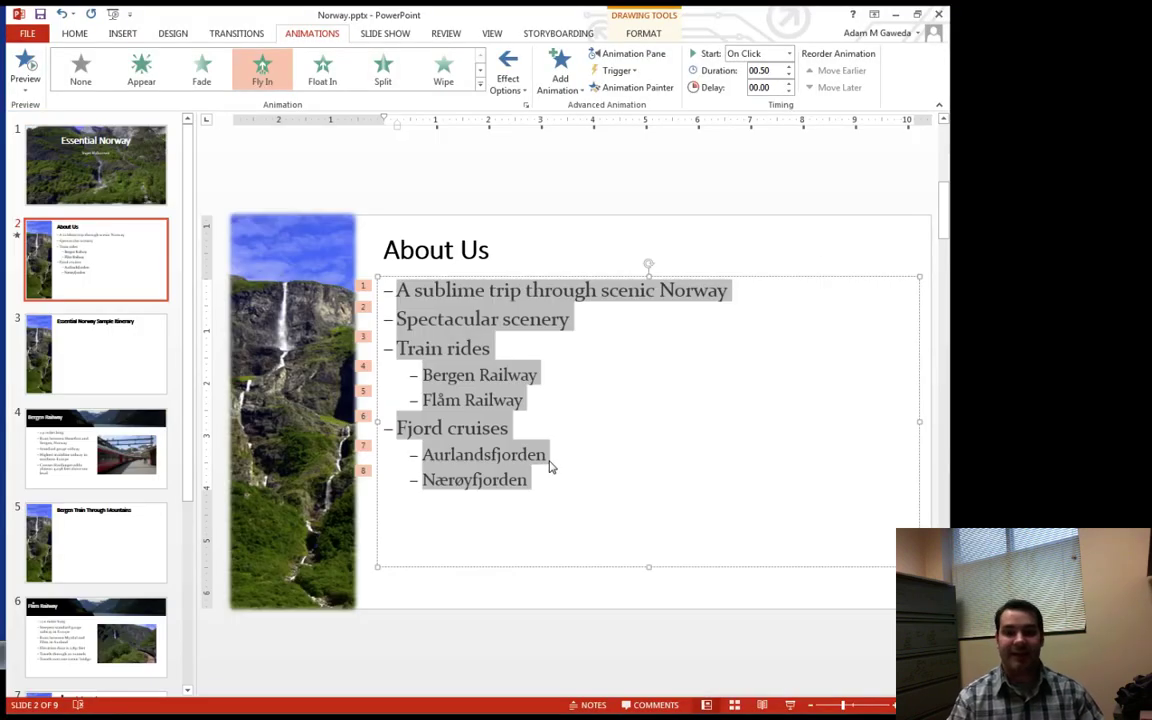
click(504, 173)
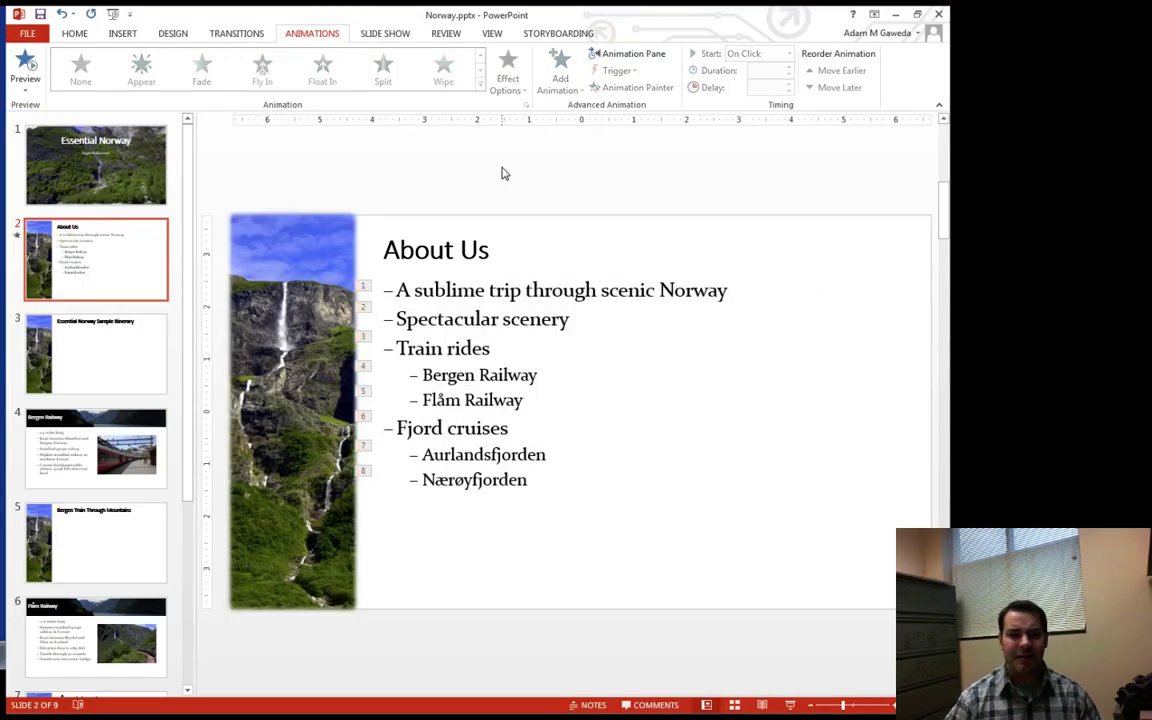